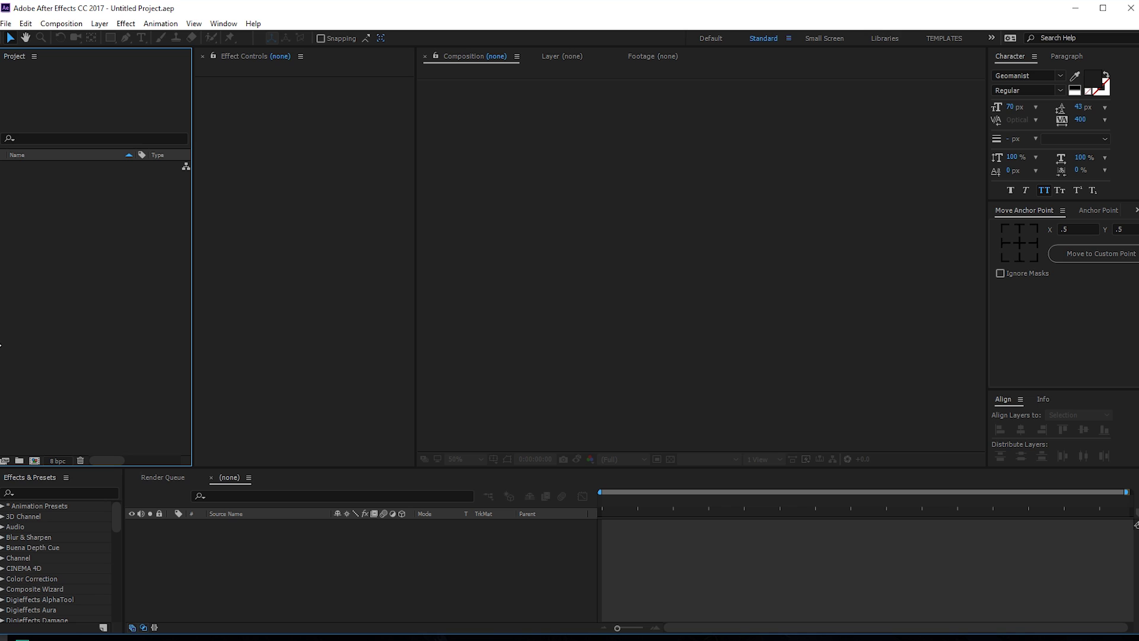
- Create a new composition named MAIN with a 60 fps frame rate
click(34, 461)
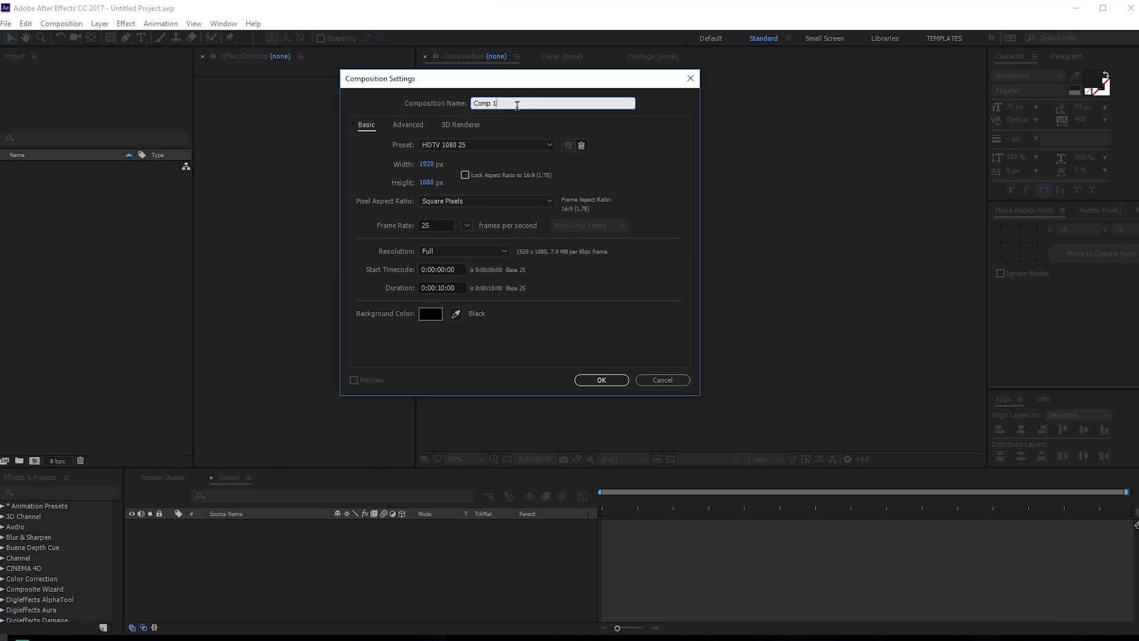
text(mAIN)
drag(502, 108, 439, 106)
text(main)
drag(493, 108, 427, 103)
text(MAIN)
click(466, 226)
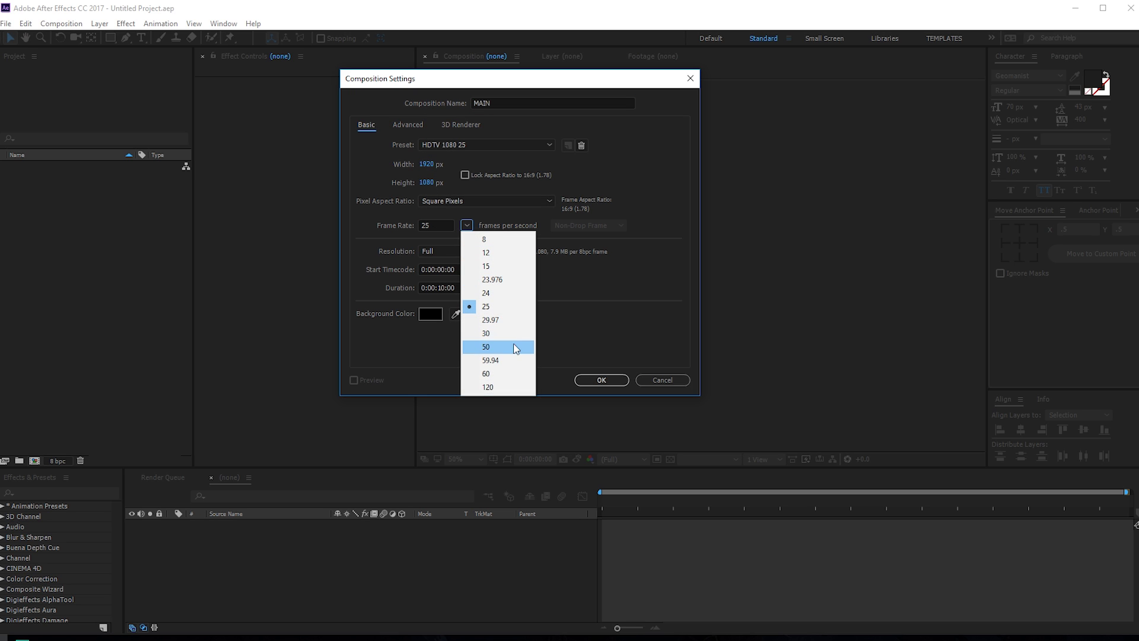
click(486, 373)
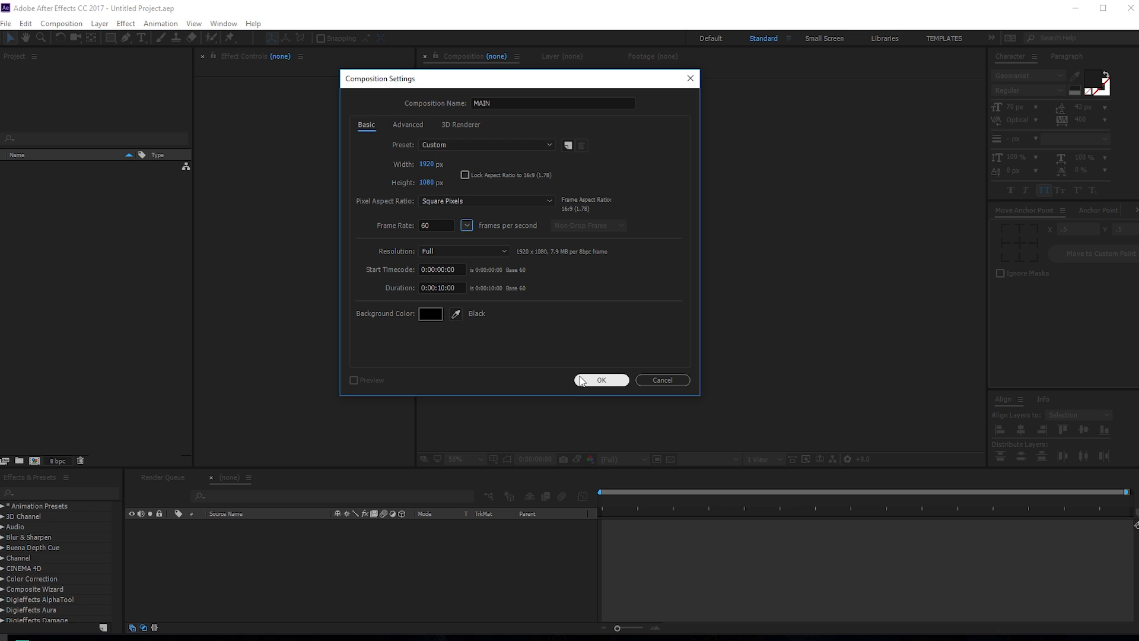
click(600, 380)
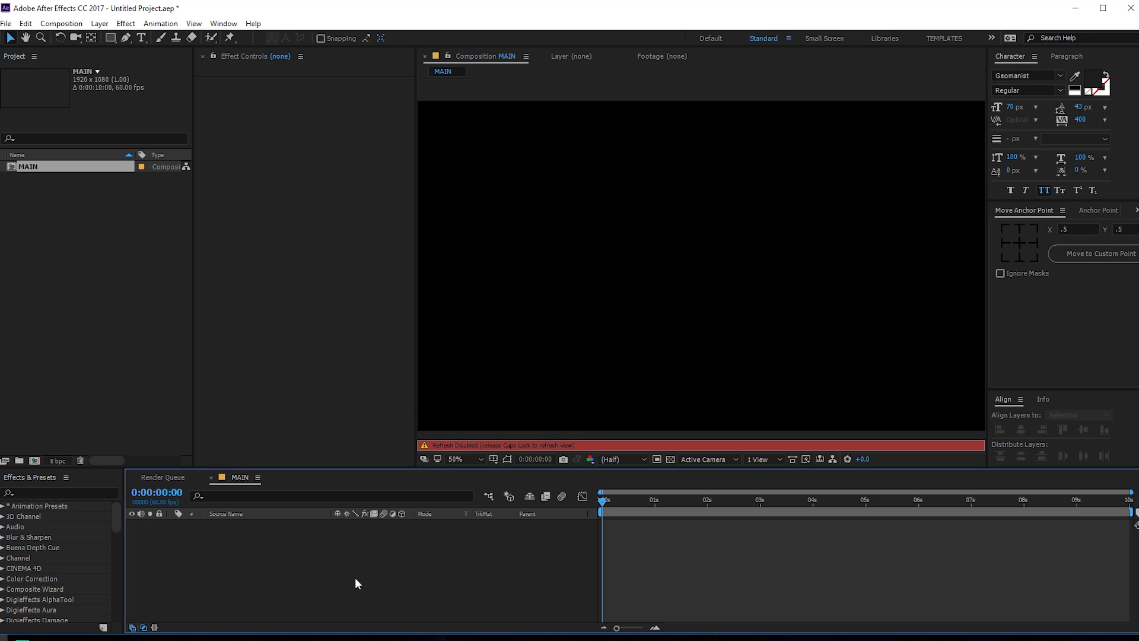
- Add a new solid layer named BG to MAIN
key(Caps_Lock)
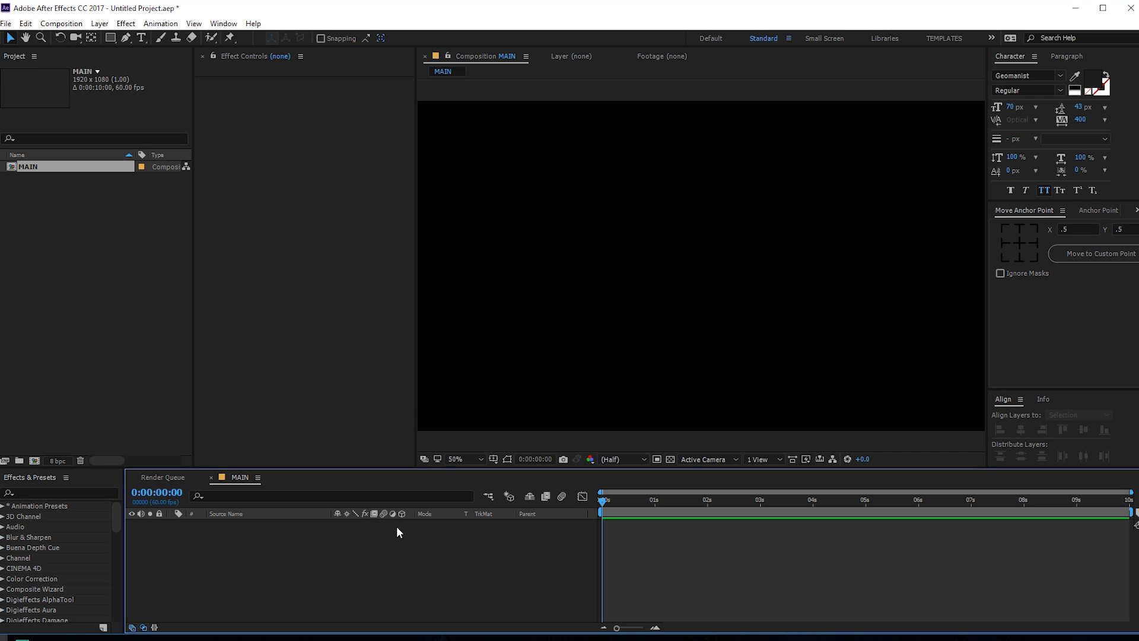
key(ctrl+y)
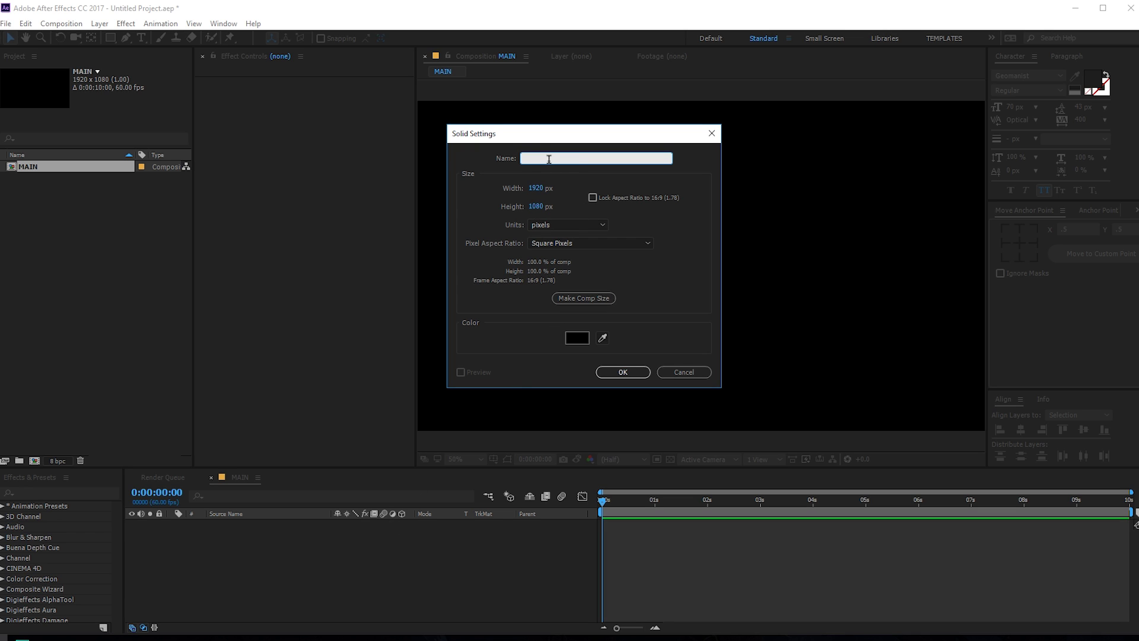
text(BG)
click(597, 372)
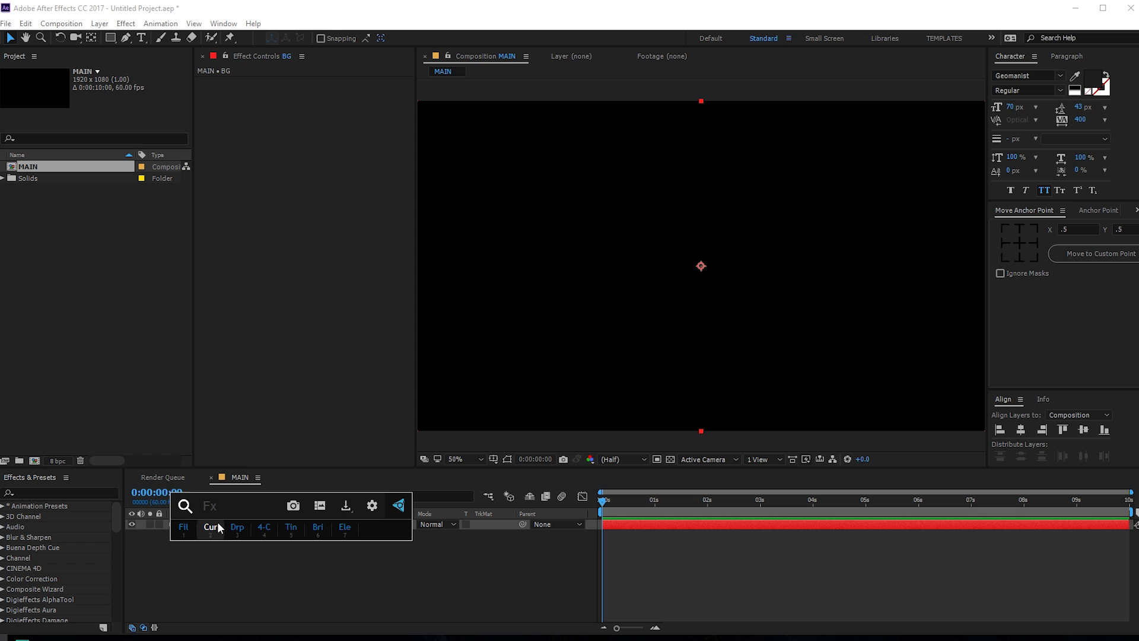
- Apply a Fill effect to BG with colour FFFFFF to make it white
key(ctrl+alt+shift+e)
click(320, 113)
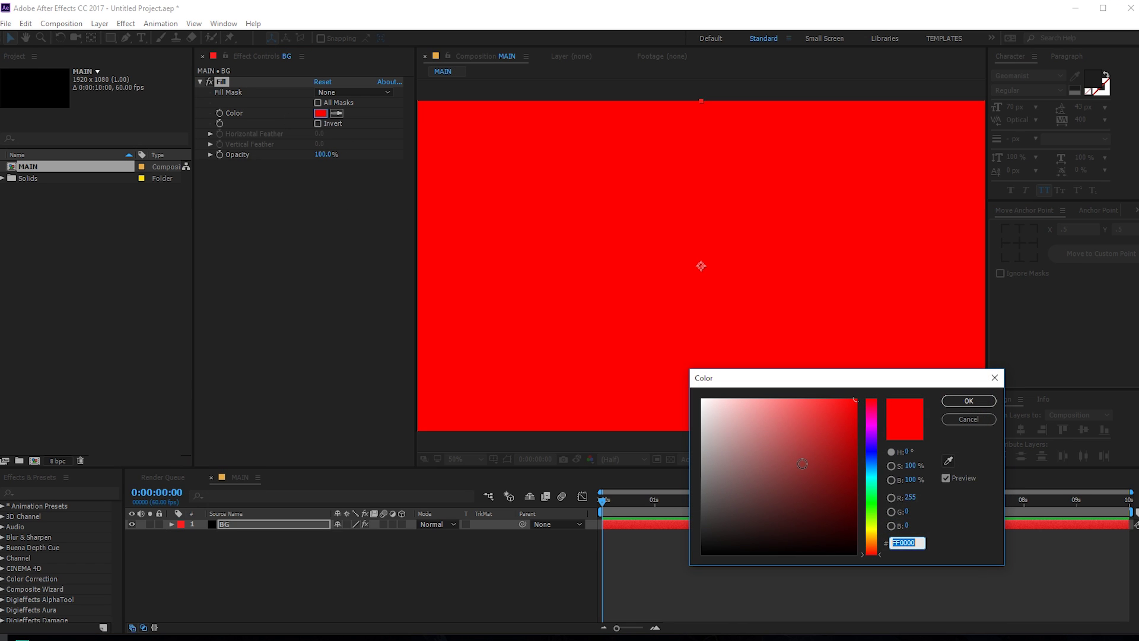
text(FFFFFF)
click(968, 400)
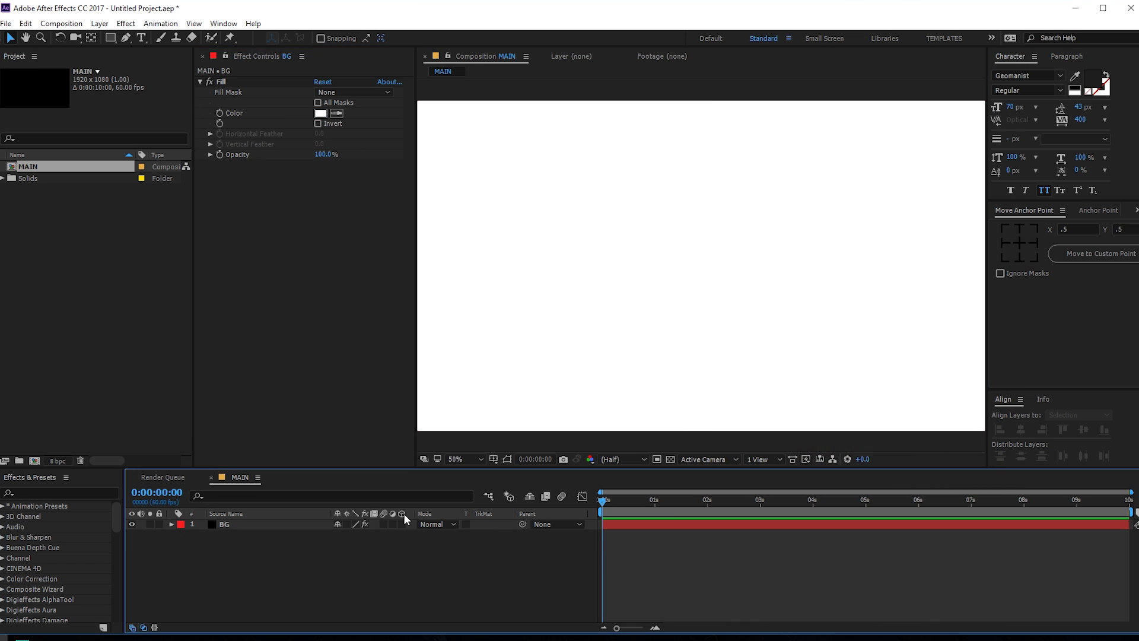
- Widen the viewer and start a new text layer in MAIN with the Type tool
drag(417, 324, 340, 321)
click(141, 37)
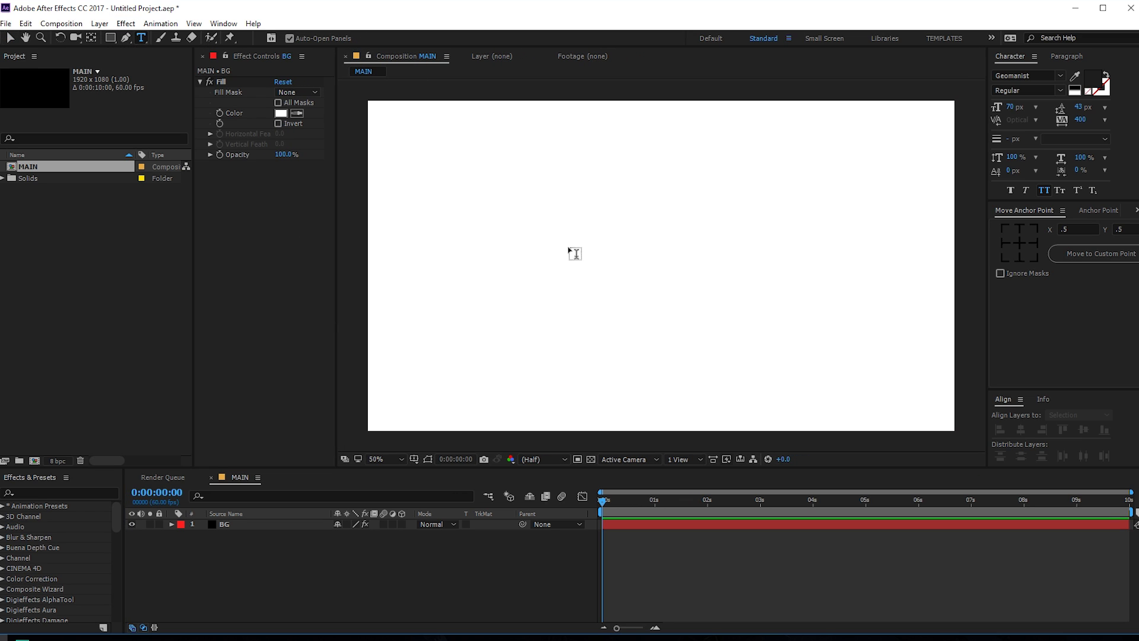
click(501, 259)
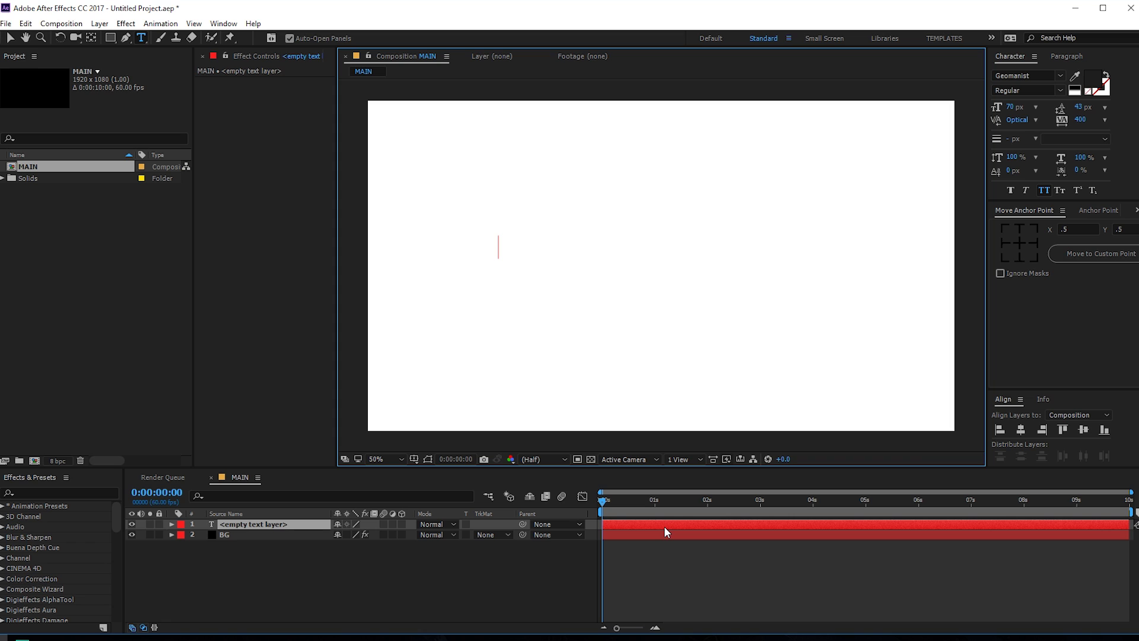
- Expand the text layer to reveal Source Text and zoom the timeline into the first seconds
click(171, 523)
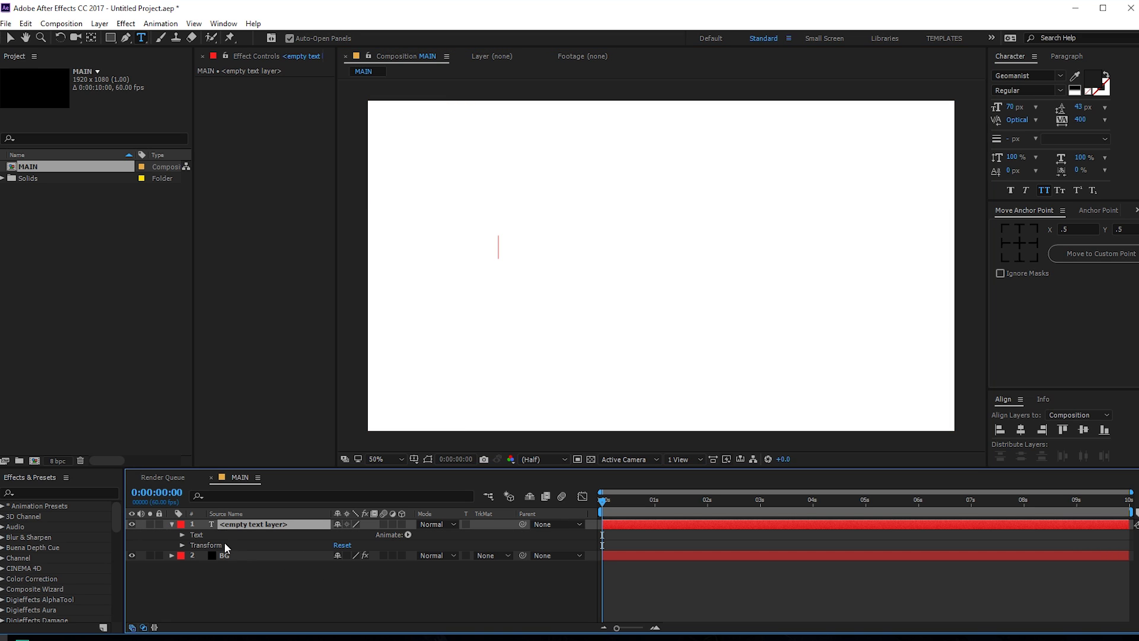
click(182, 534)
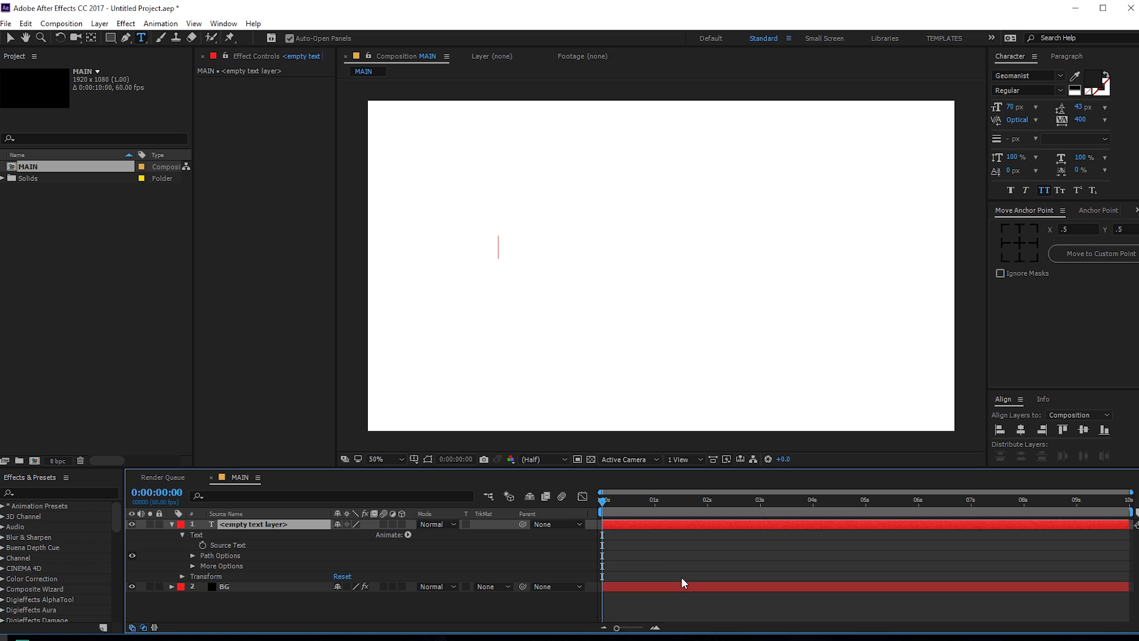
key(equal)
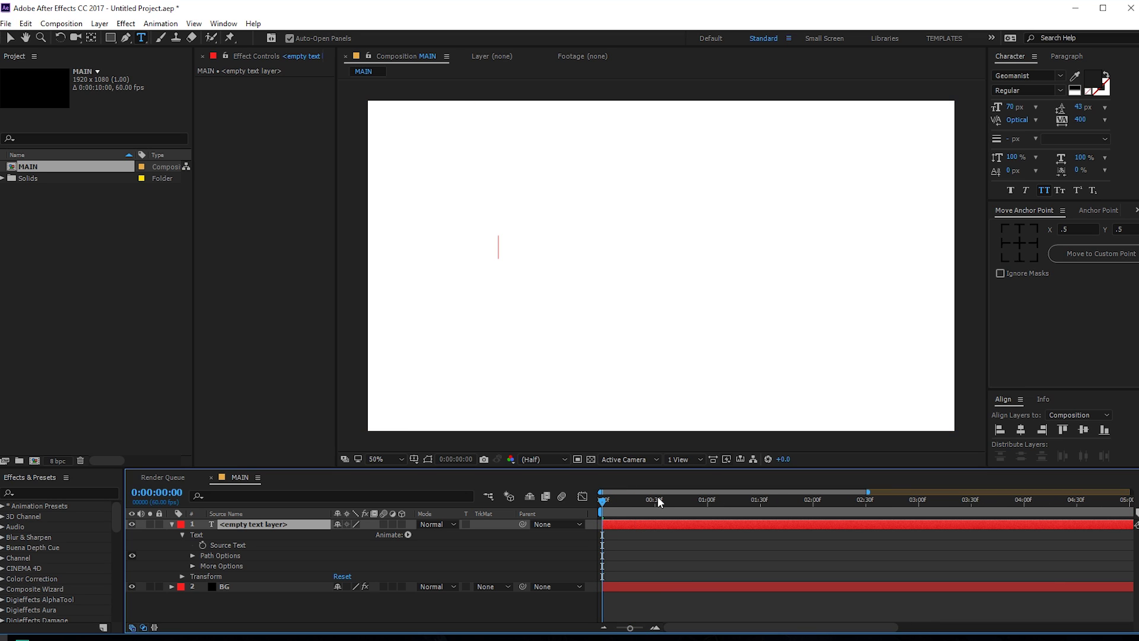
scroll(650, 533, up, 2)
drag(695, 625, 649, 627)
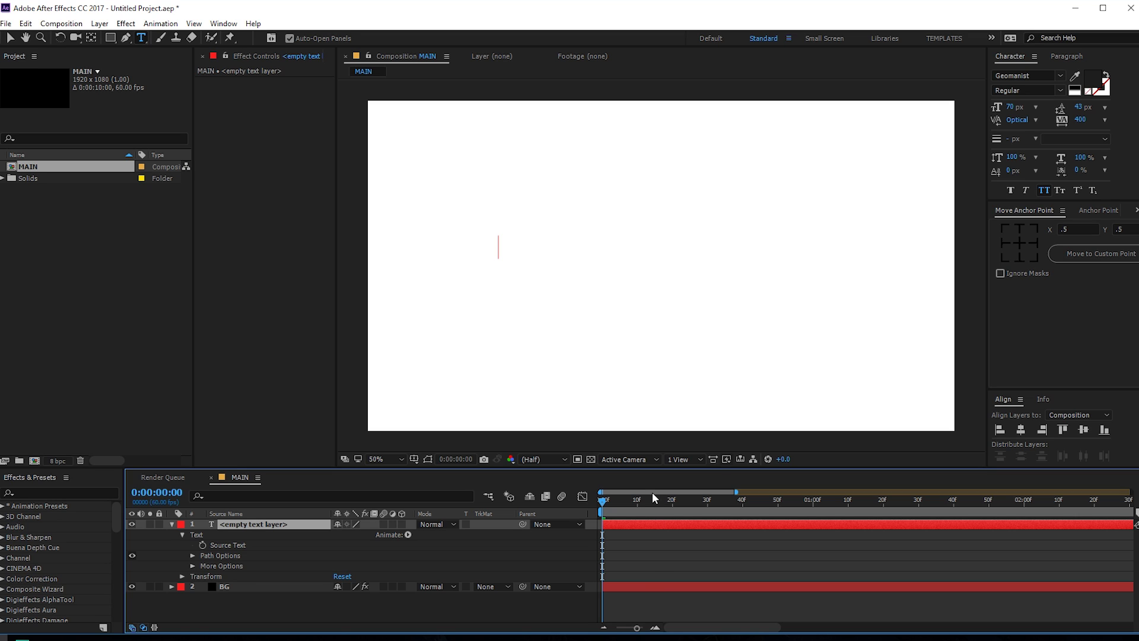
- Enable Source Text keyframing, move to frame 5, then type and delete a test B
click(202, 544)
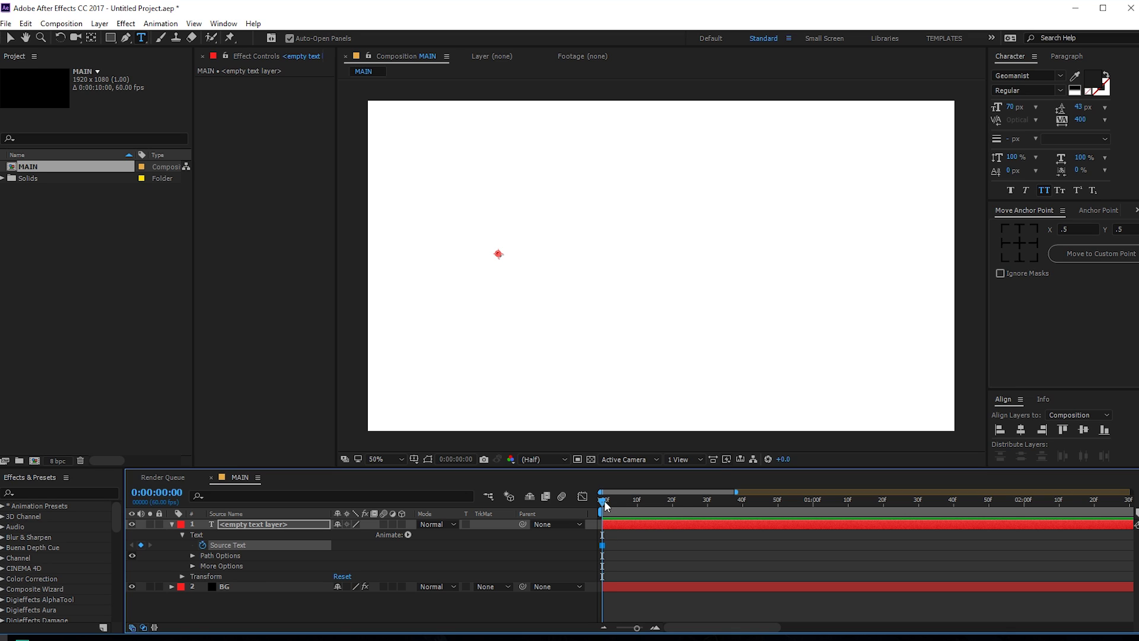
drag(602, 502, 619, 504)
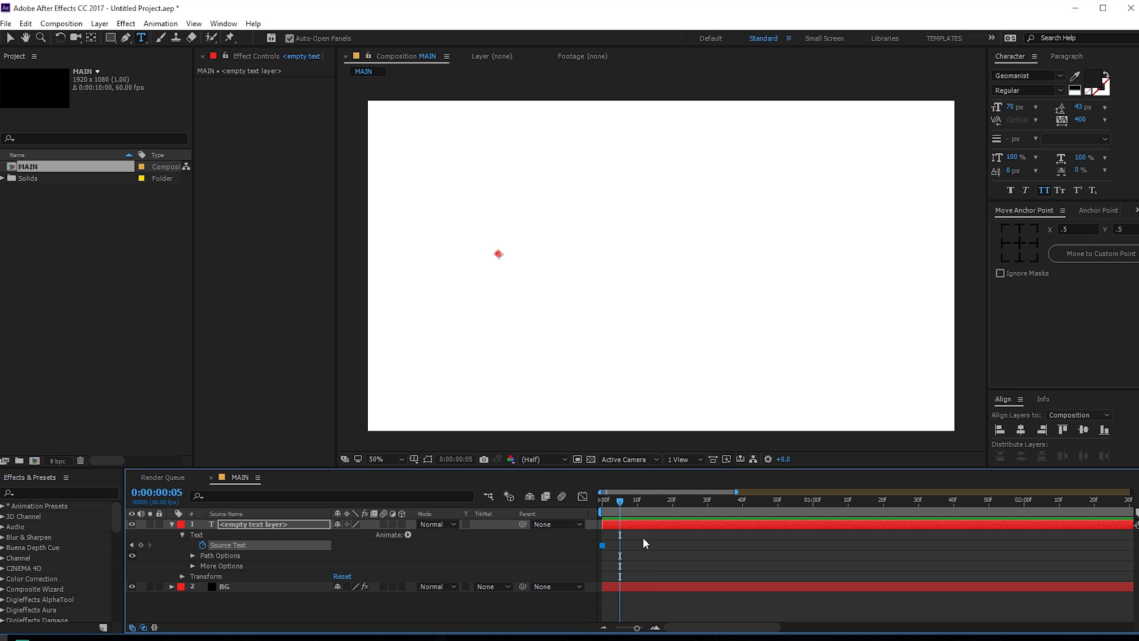
key(equal)
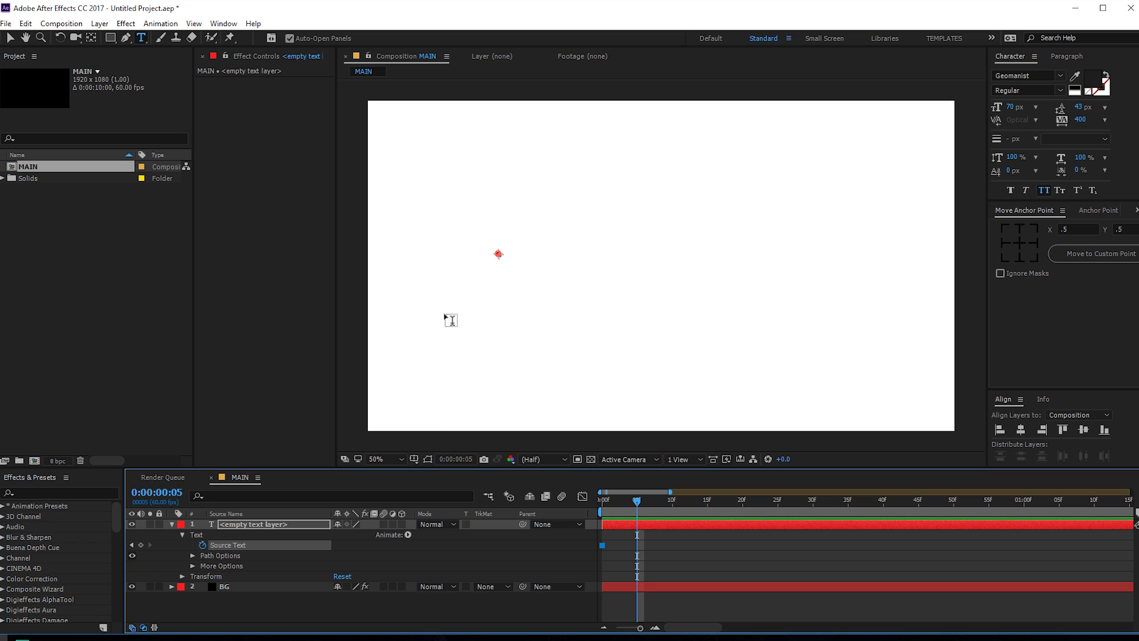
double_click(248, 525)
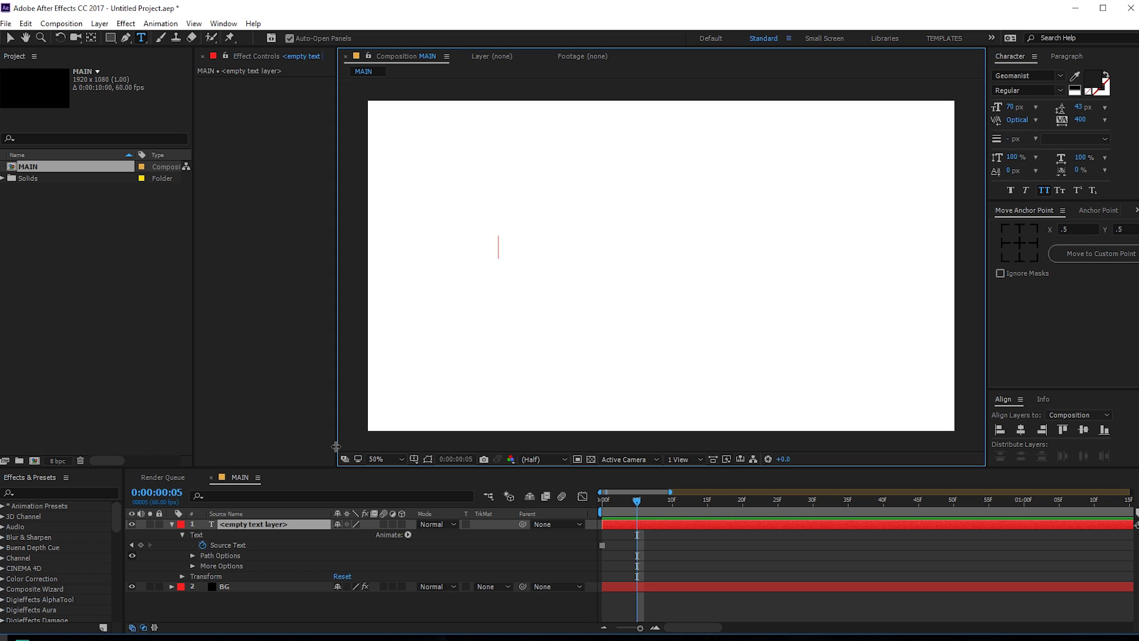
text(B)
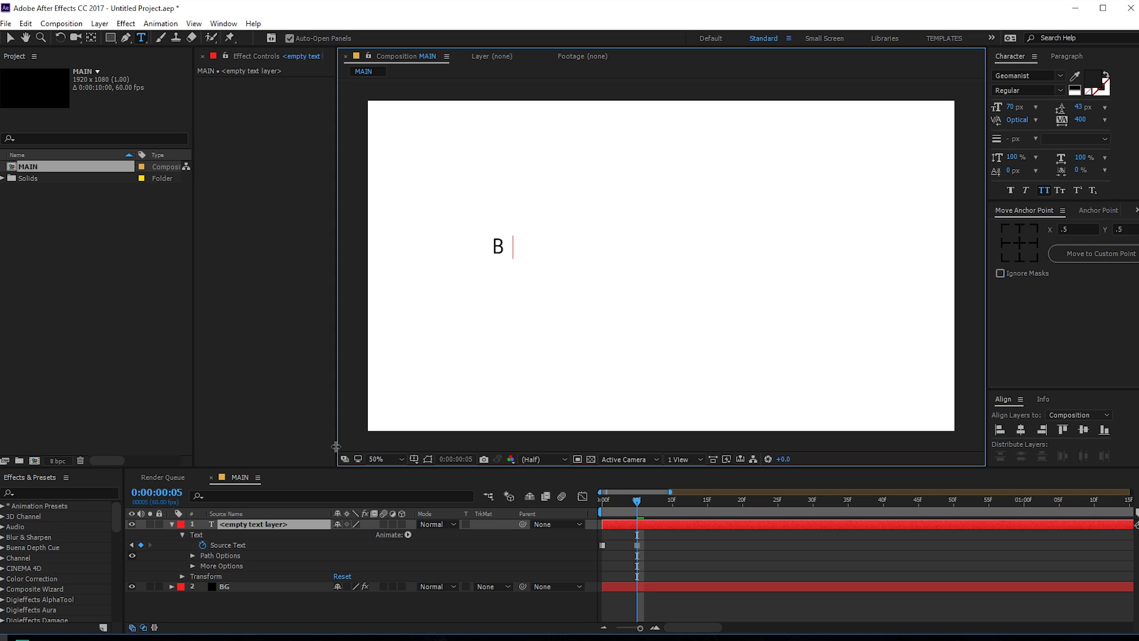
key(BackSpace)
- Set the text to Bold font style at 100 px size
click(1060, 91)
click(1019, 238)
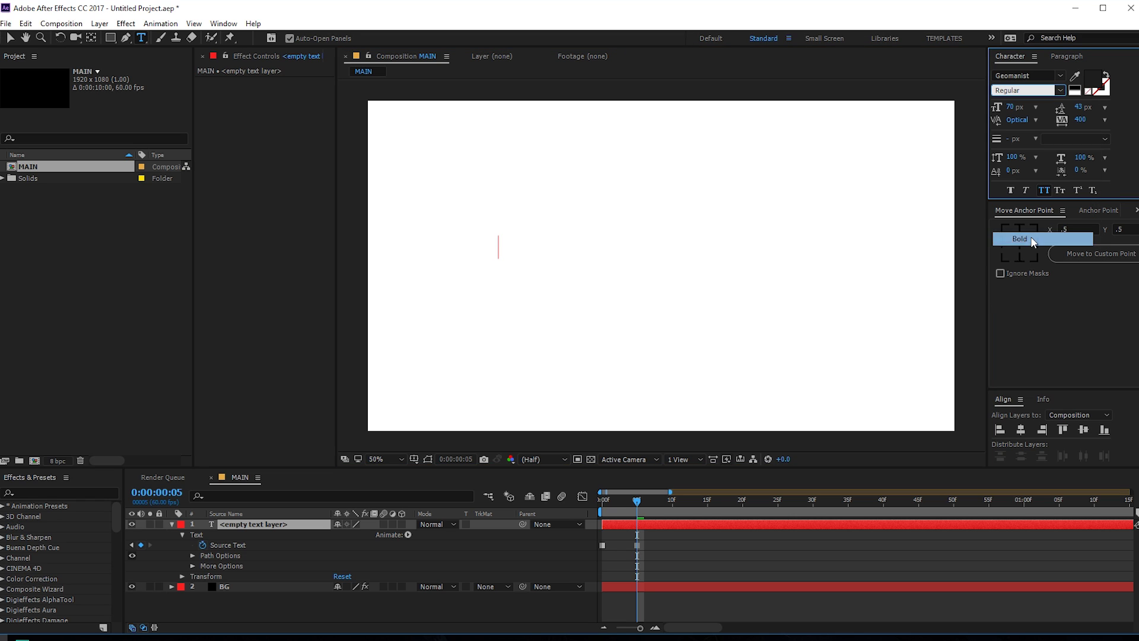
click(1011, 107)
text(100)
key(Return)
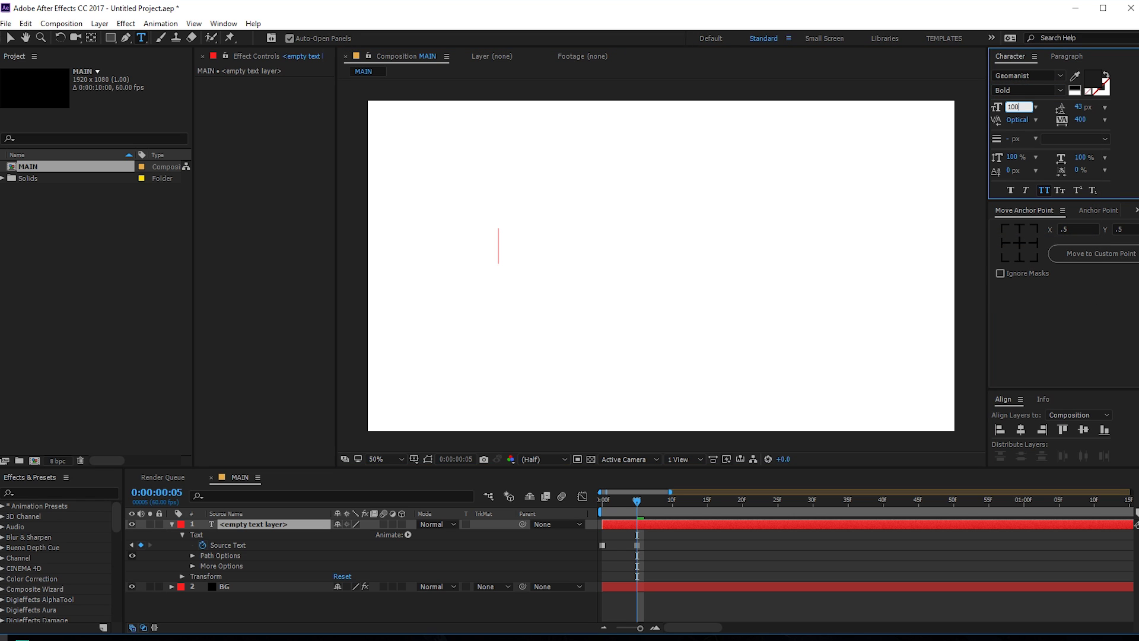
click(1038, 134)
- Remove the re-typed B and set the letter tracking to 0
click(501, 244)
text(B)
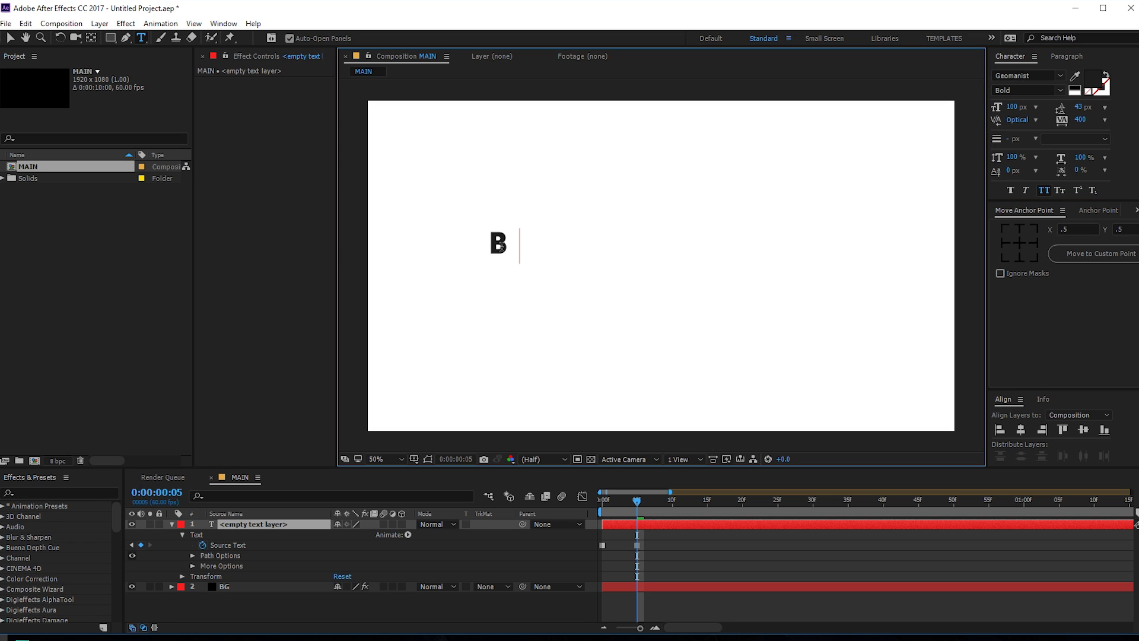
key(BackSpace)
click(1080, 119)
text(0)
key(Return)
- Type B, then add I at frame 10 and G at frame 15
text(B)
drag(654, 507, 672, 505)
double_click(259, 525)
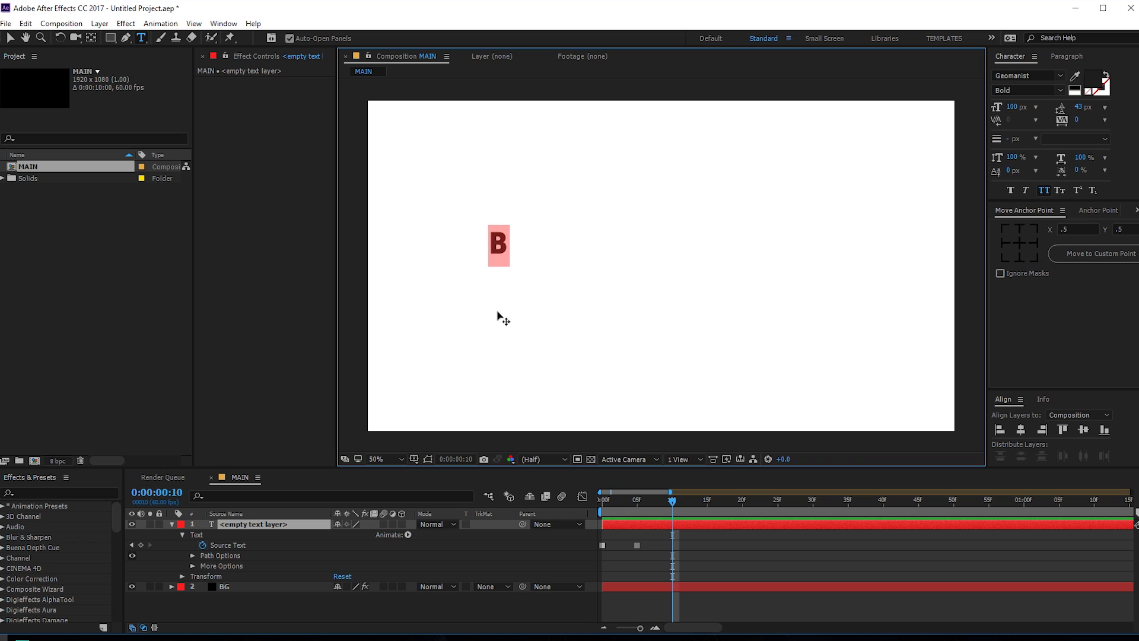
click(509, 250)
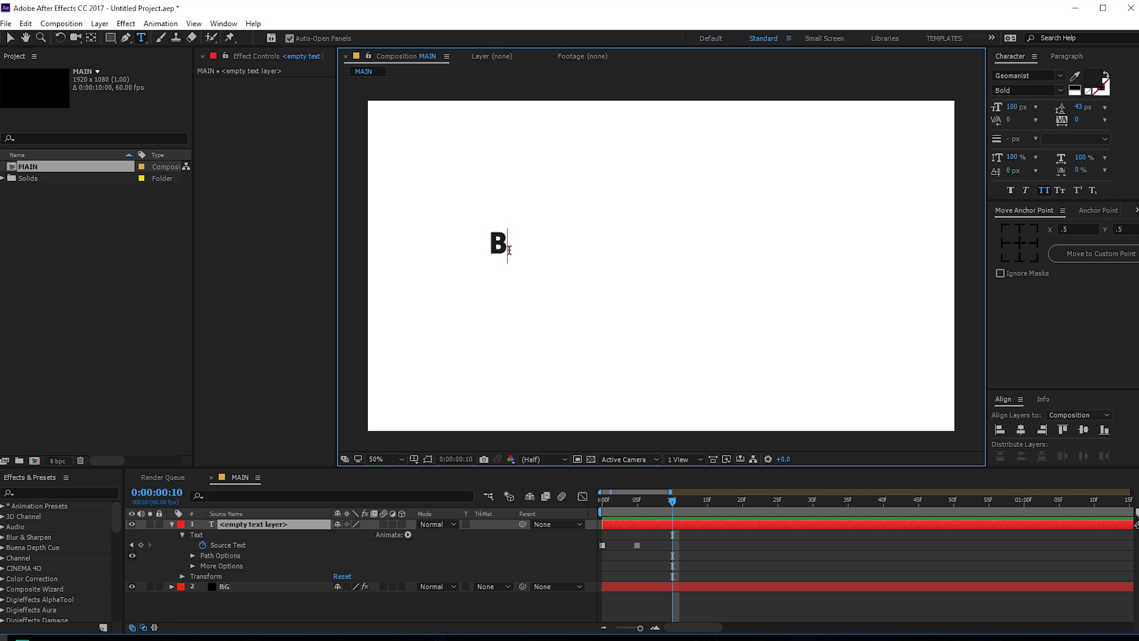
text(I)
drag(672, 506, 710, 508)
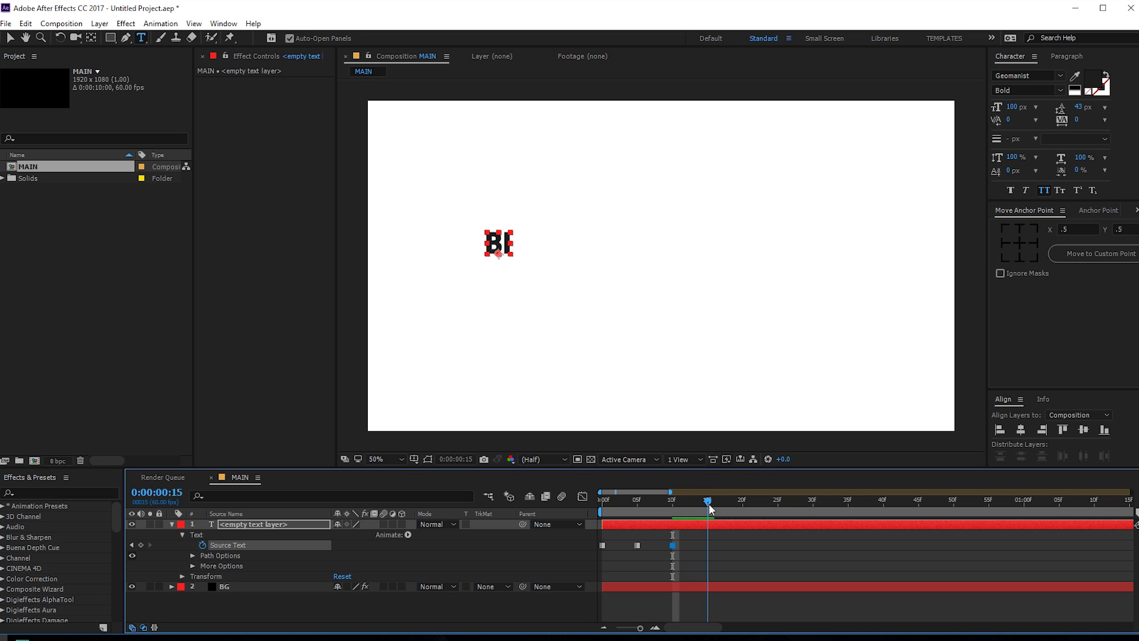
double_click(264, 523)
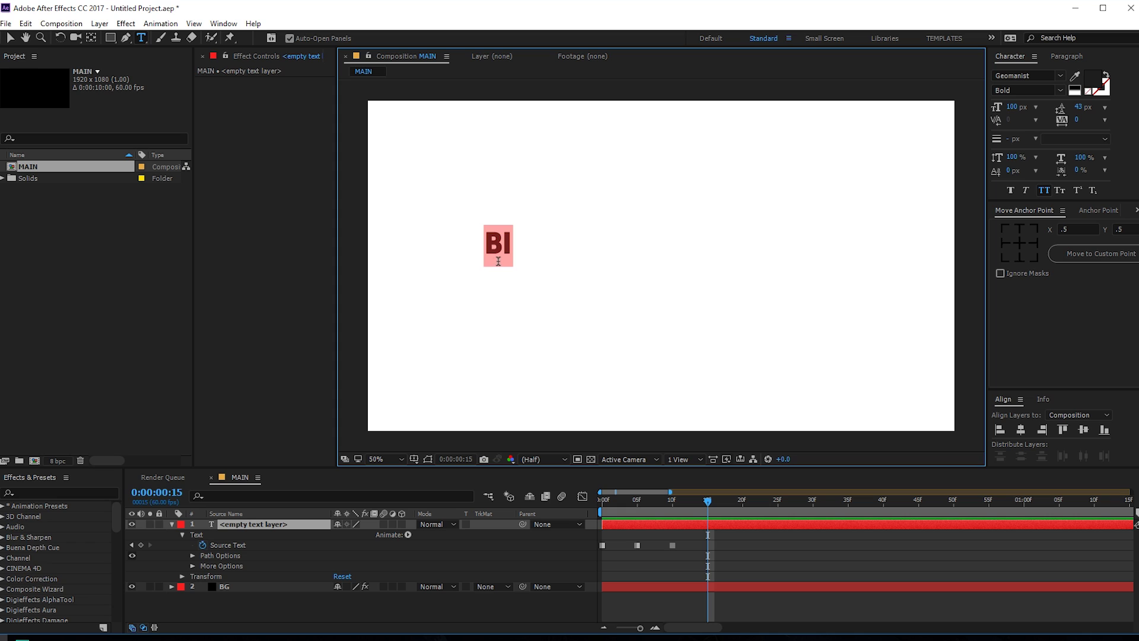
click(511, 244)
text(G)
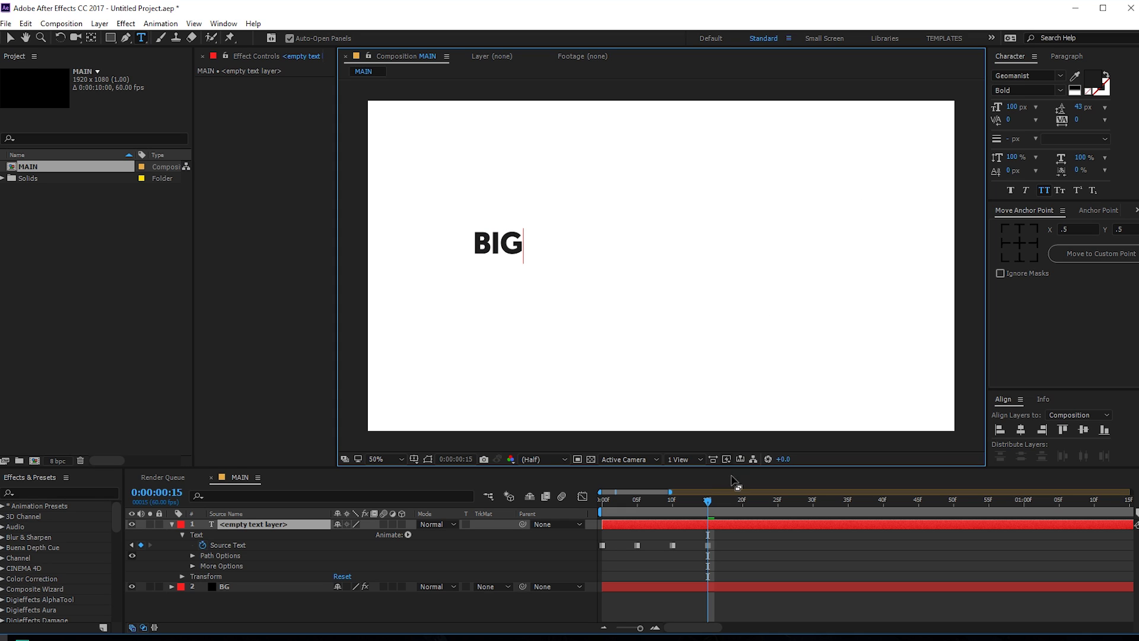
- At frame 20 add the letter A and set it to Regular weight
drag(710, 502, 742, 503)
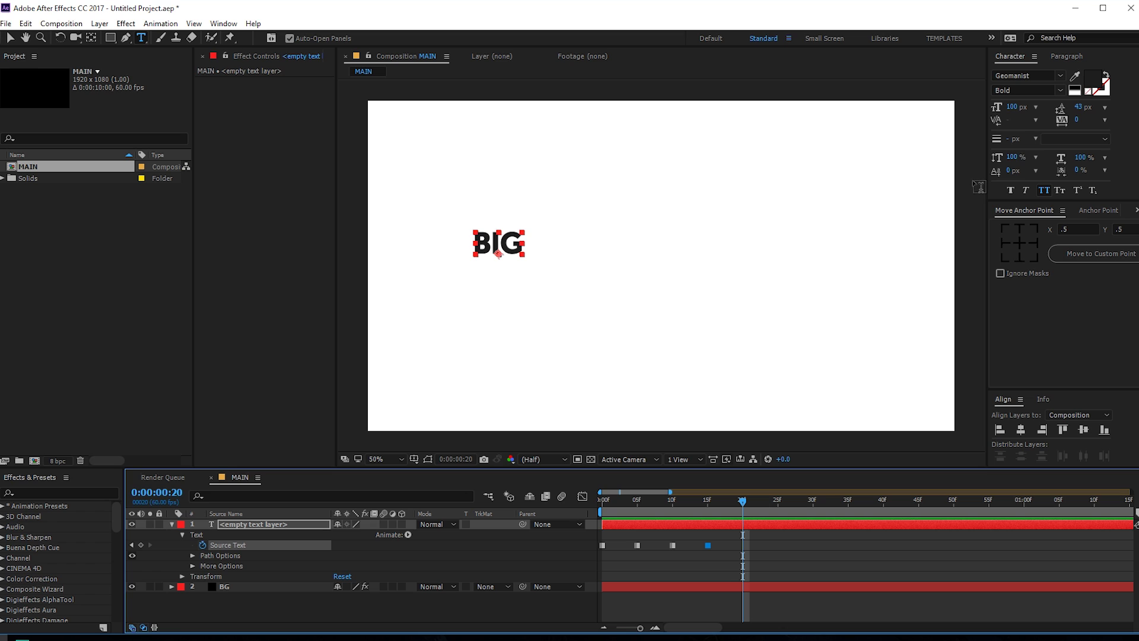
click(1059, 90)
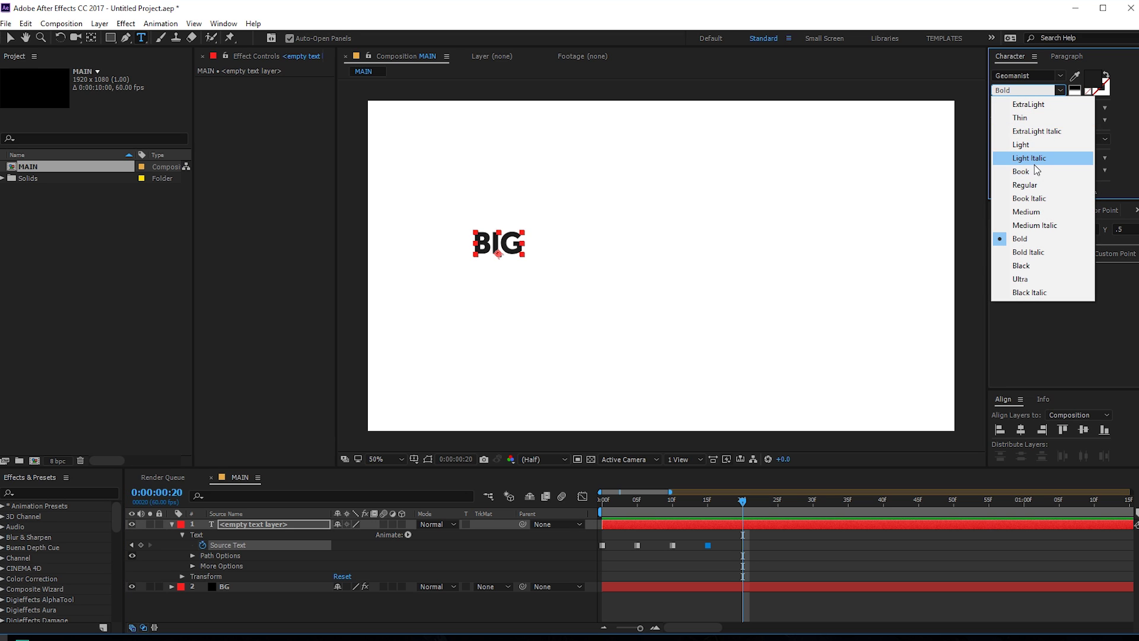
click(1020, 238)
double_click(669, 525)
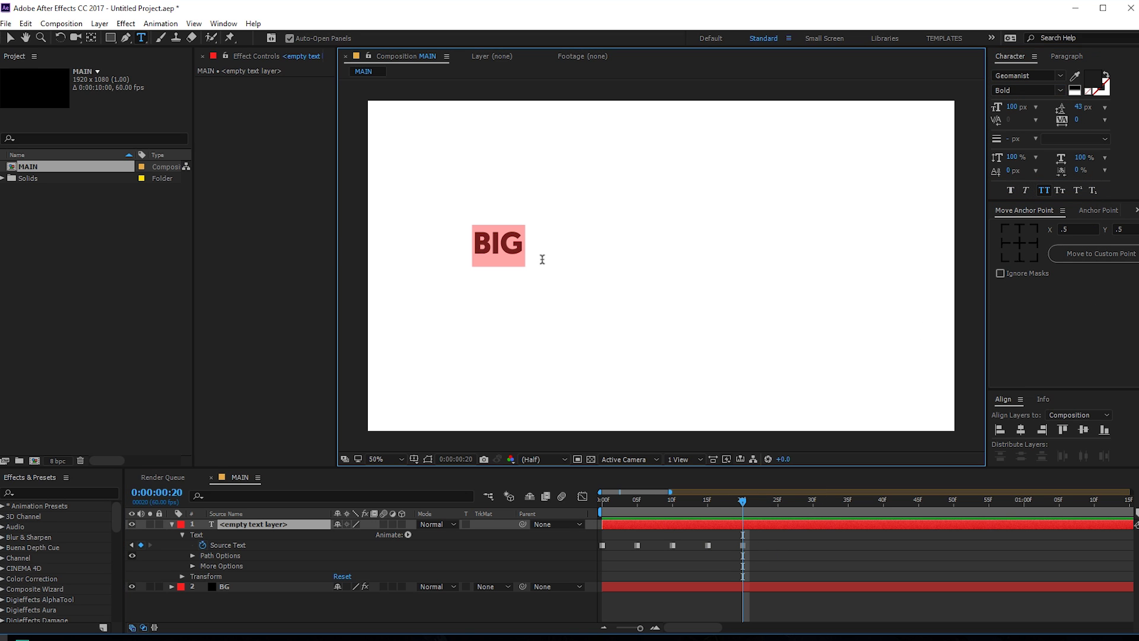
click(527, 239)
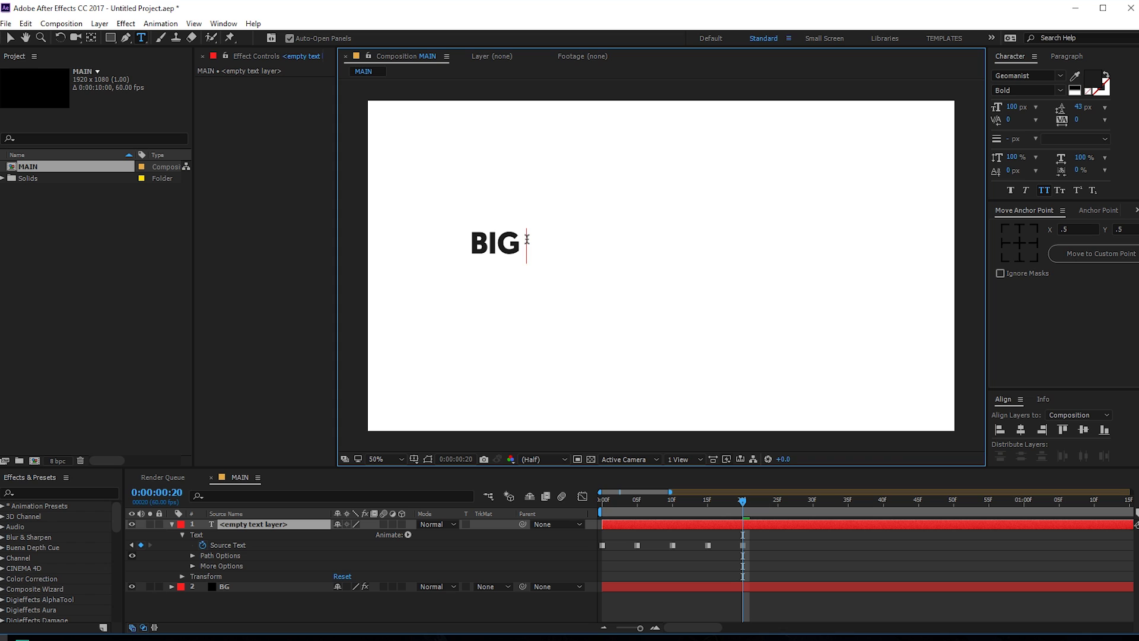
text(A)
double_click(524, 246)
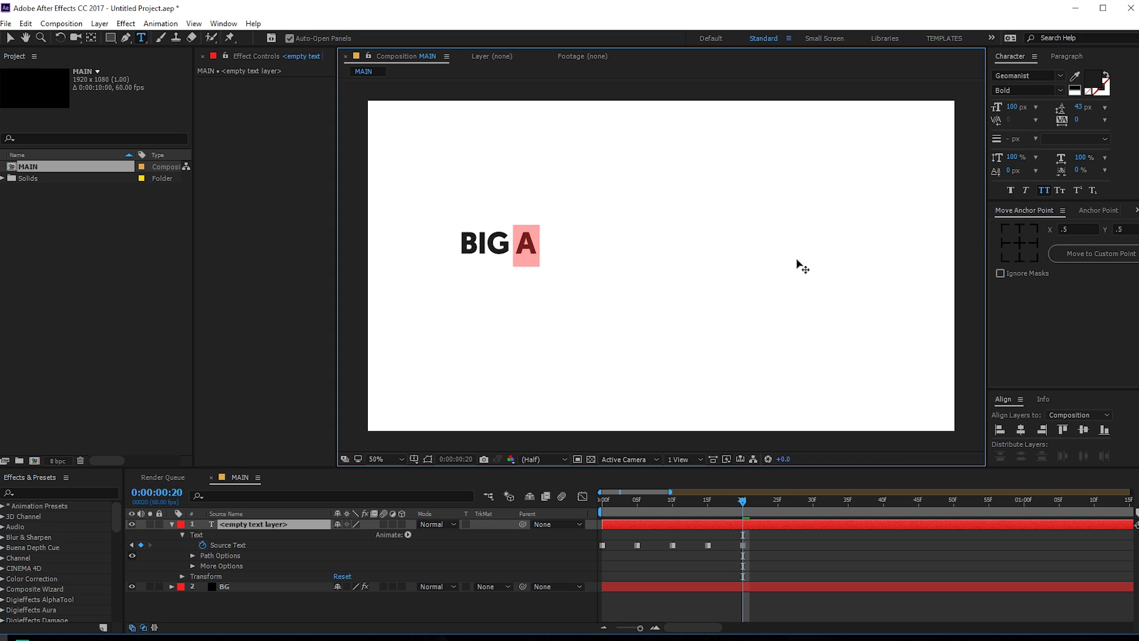
click(1056, 92)
click(1023, 185)
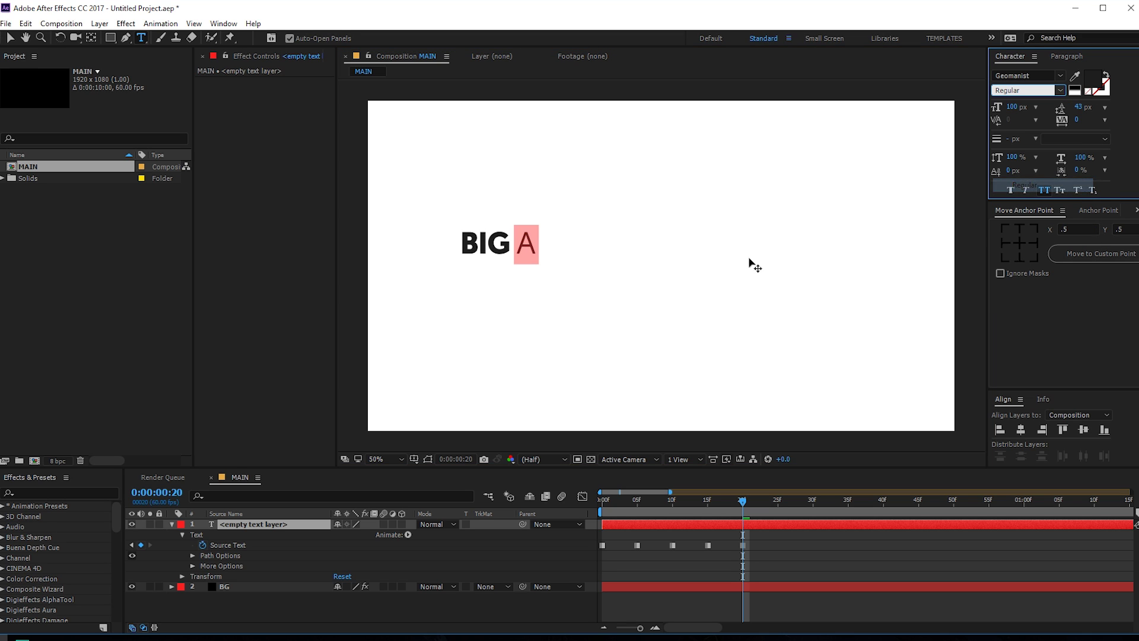
- Add the letters N, I, M and A at frames 25, 30, 35 and 40
drag(757, 504, 777, 503)
click(537, 245)
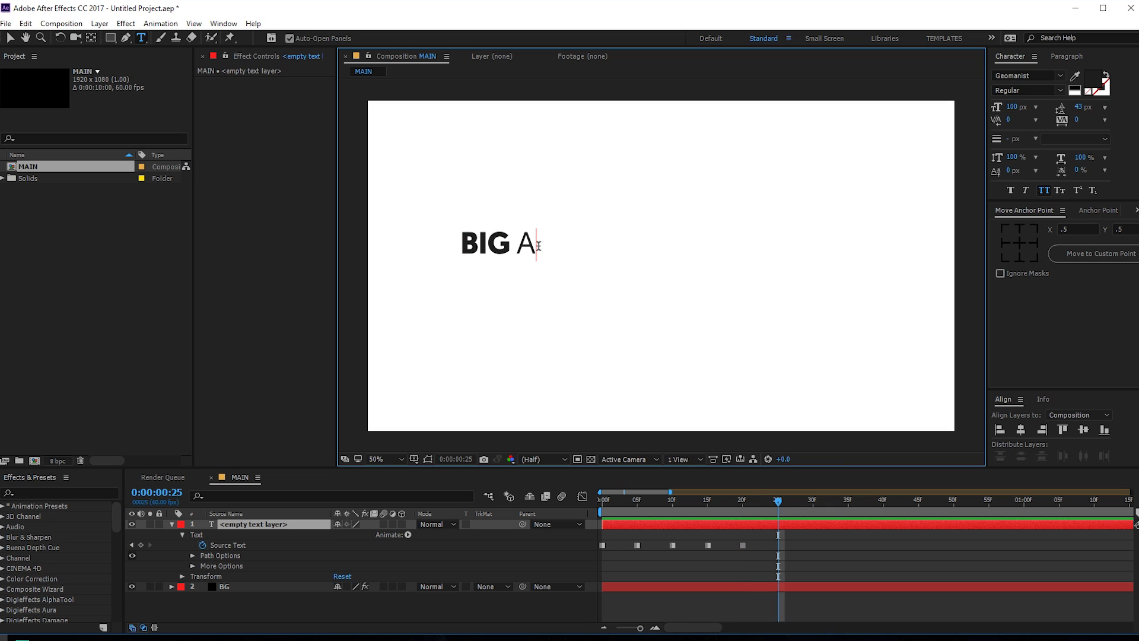
text(N)
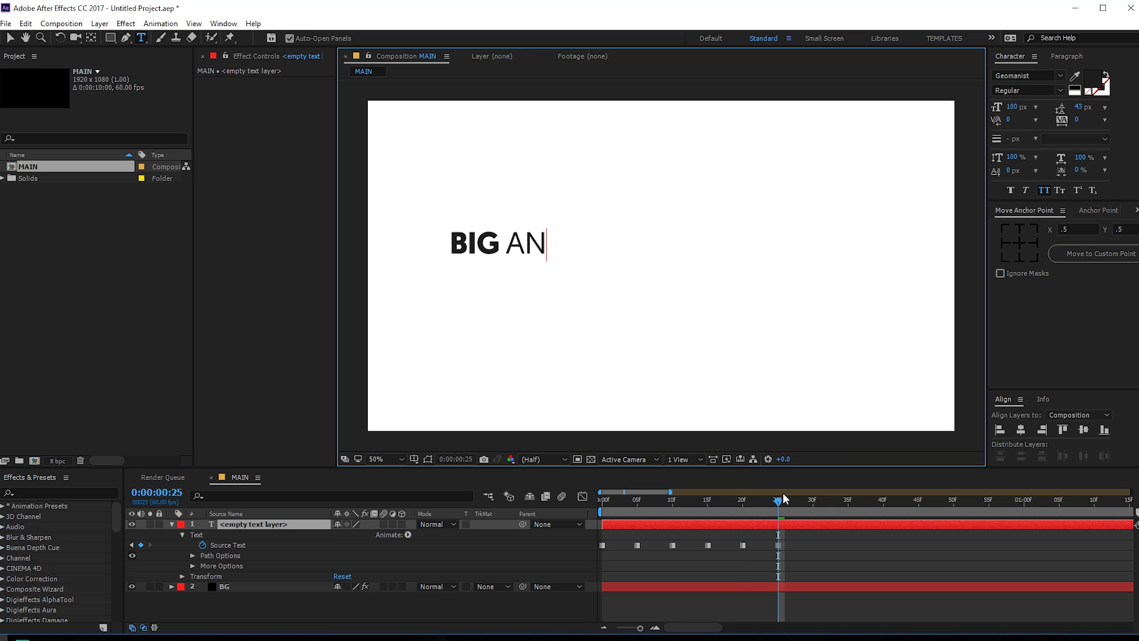
drag(780, 502, 812, 502)
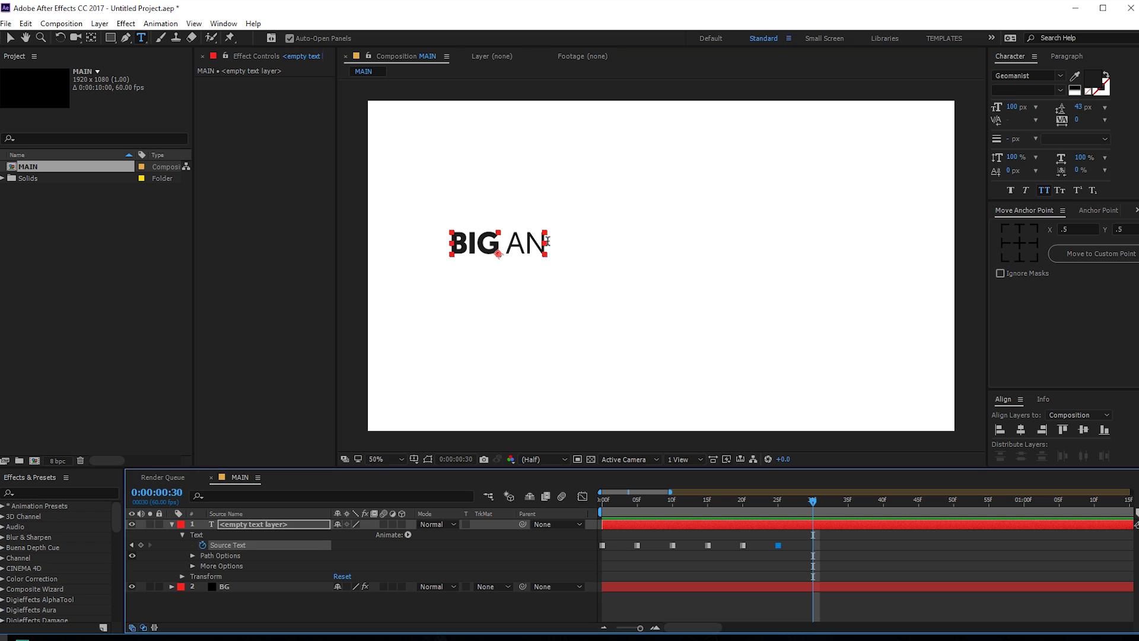
click(547, 240)
text(I)
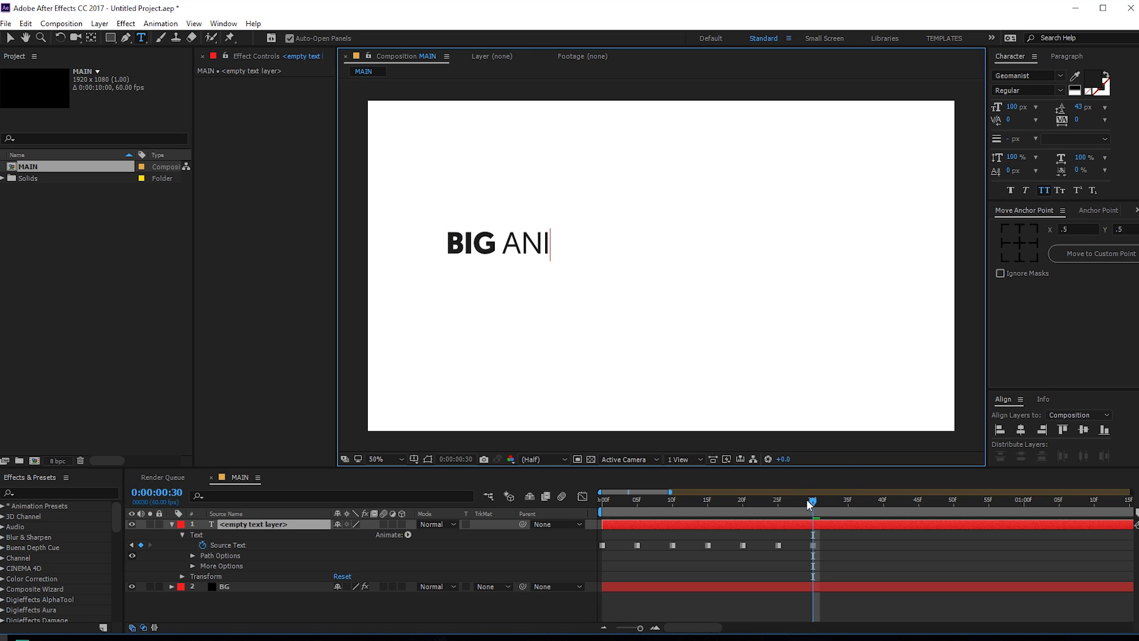
drag(812, 502, 849, 510)
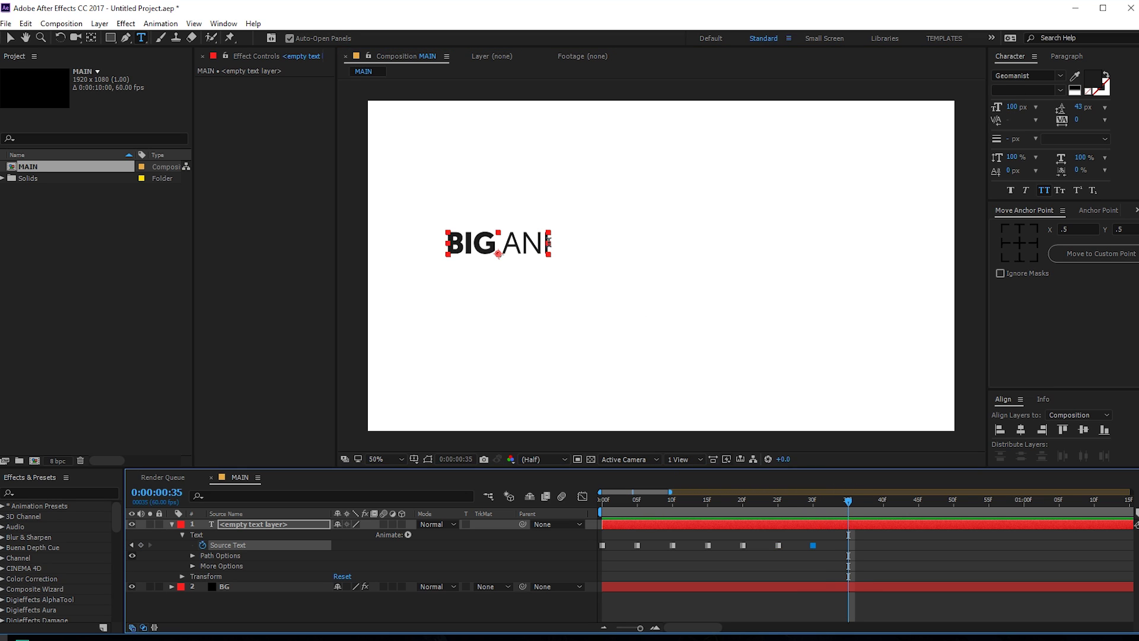
click(552, 244)
text(M)
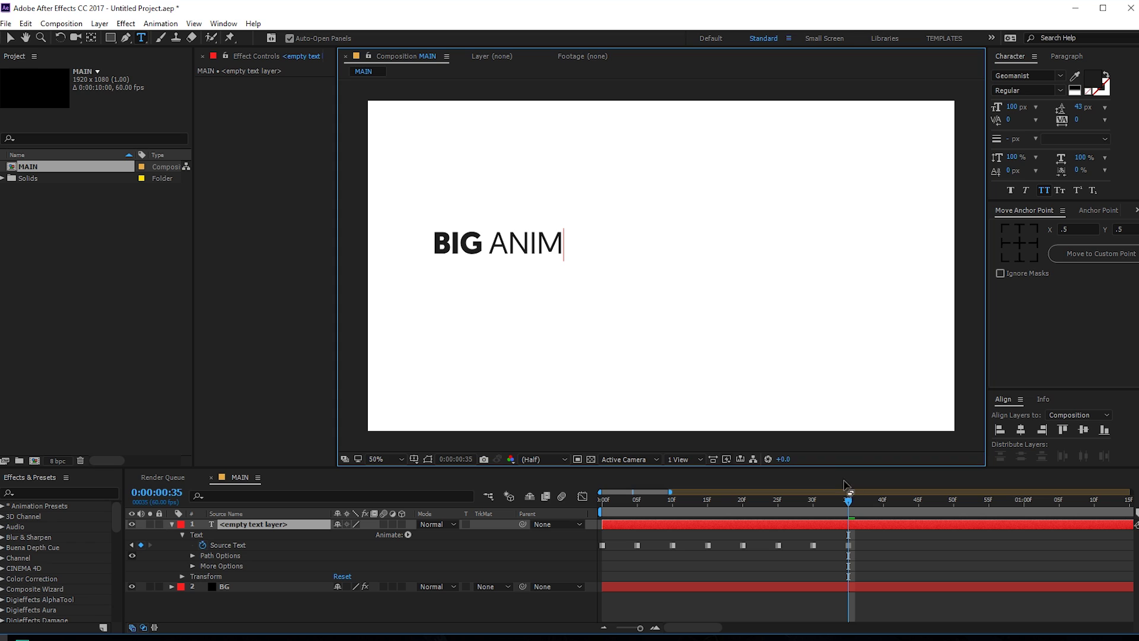
drag(848, 503, 884, 503)
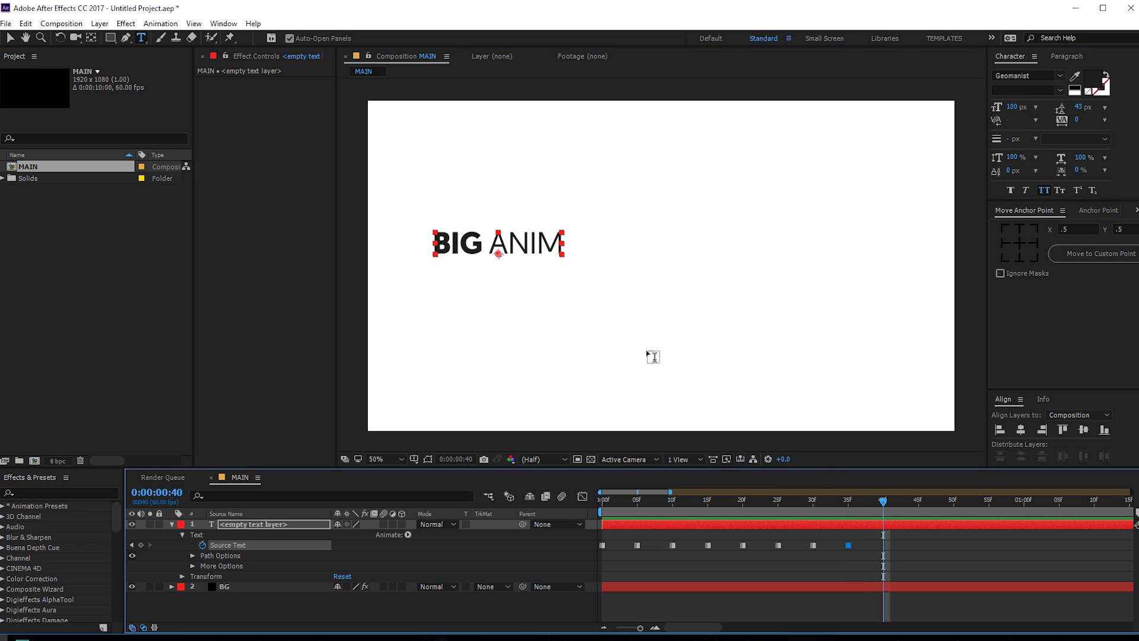
click(564, 245)
text(A)
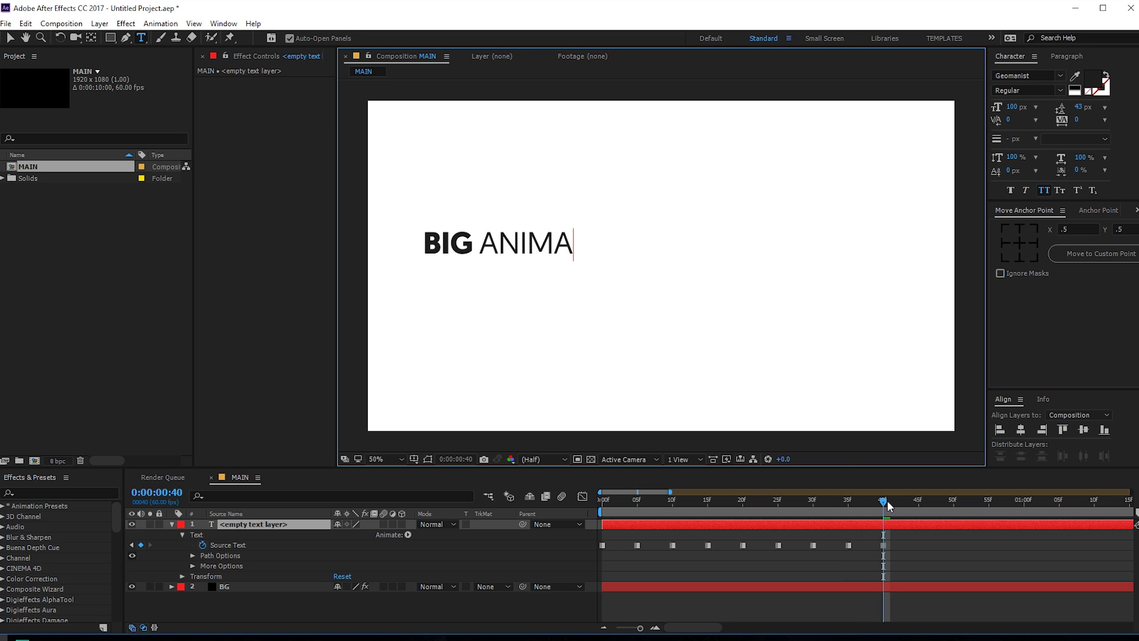
- Add T, I, O and the final N at frames 45, 50, 55 and 1:00
drag(888, 506, 919, 503)
click(570, 235)
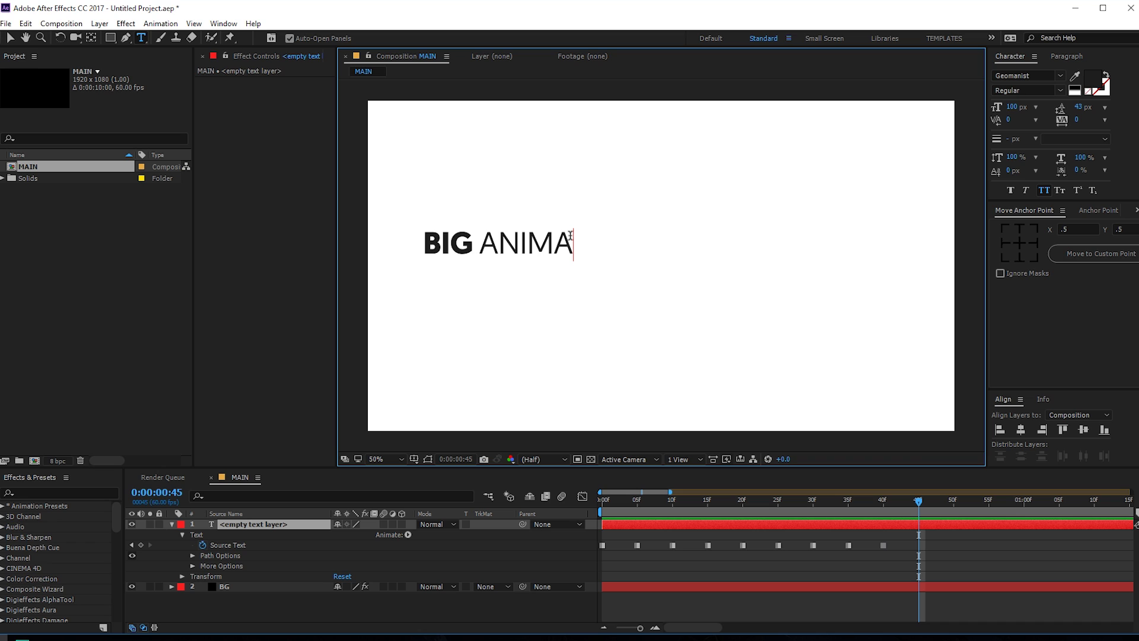
text(T)
drag(929, 502, 953, 503)
click(581, 245)
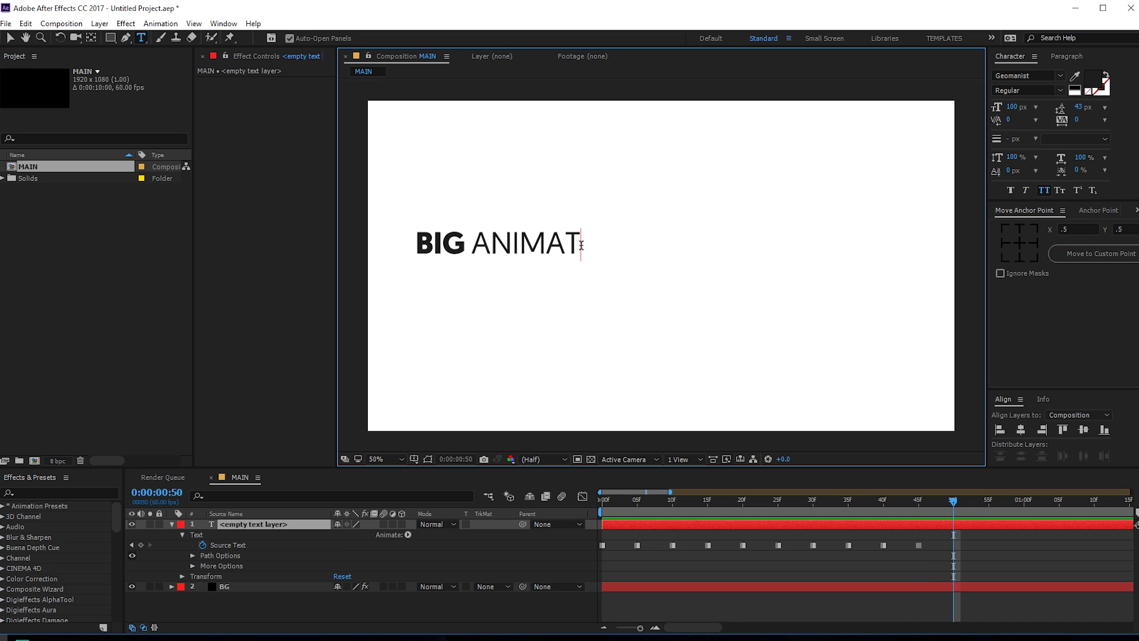
text(I)
drag(954, 503, 989, 509)
click(583, 237)
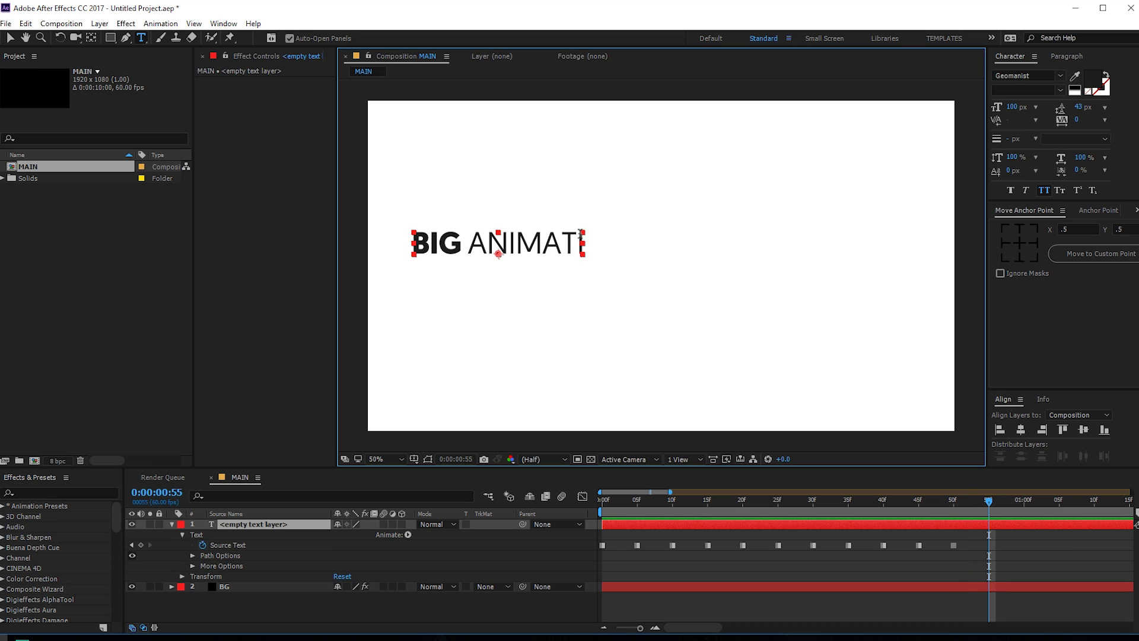
text(O)
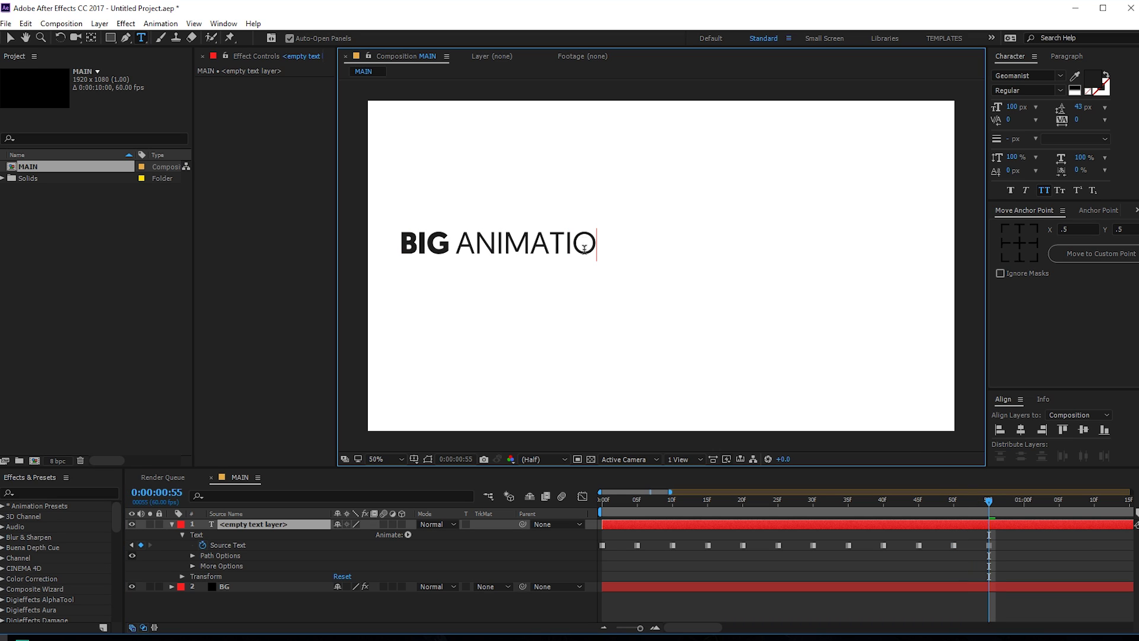
drag(989, 503, 1024, 510)
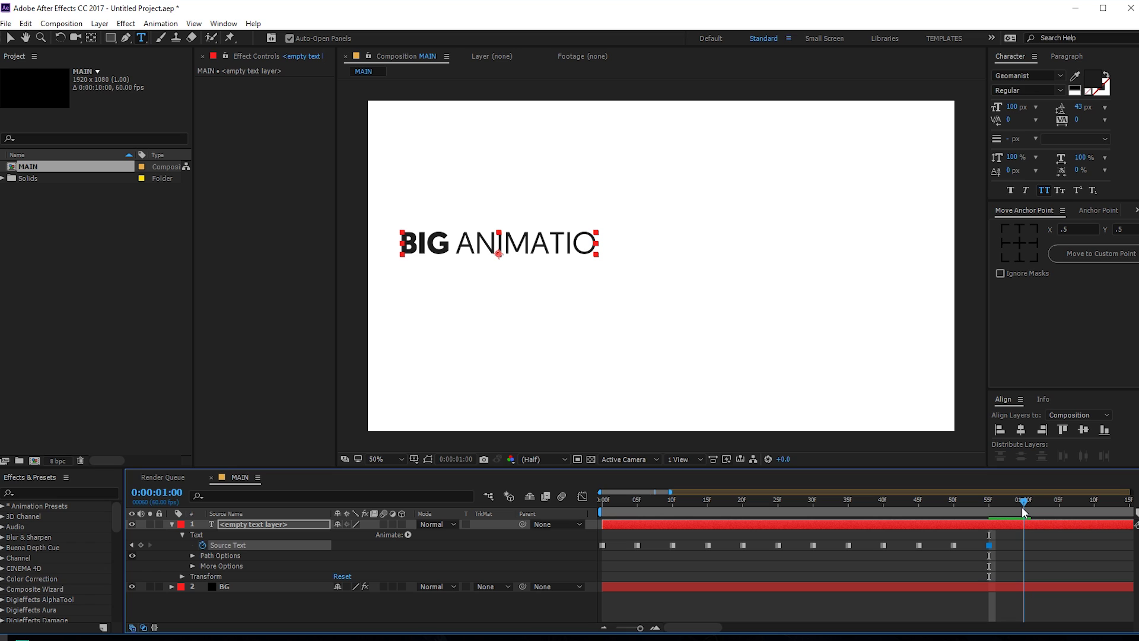
click(596, 243)
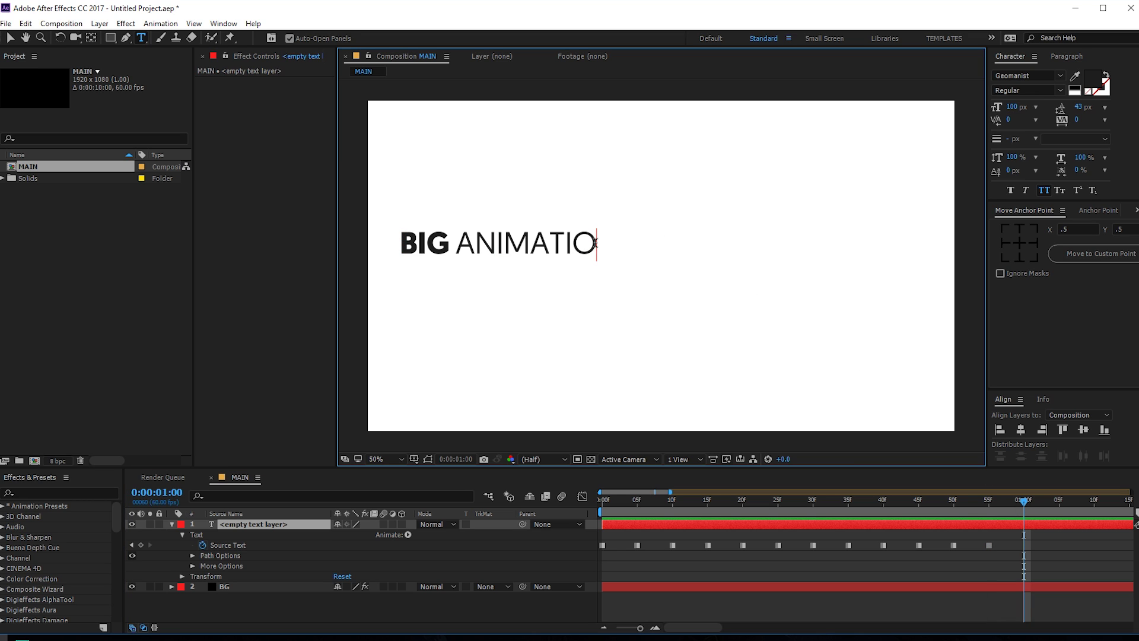
text(N)
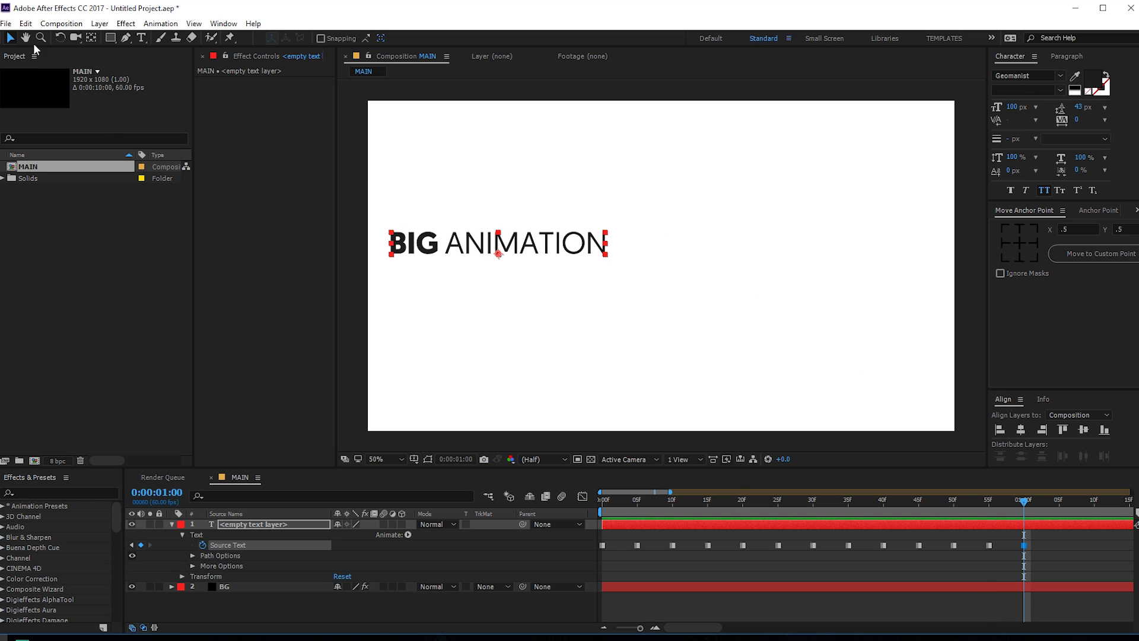
- Move the text's anchor point to its centre and align the title to the composition centre
click(939, 521)
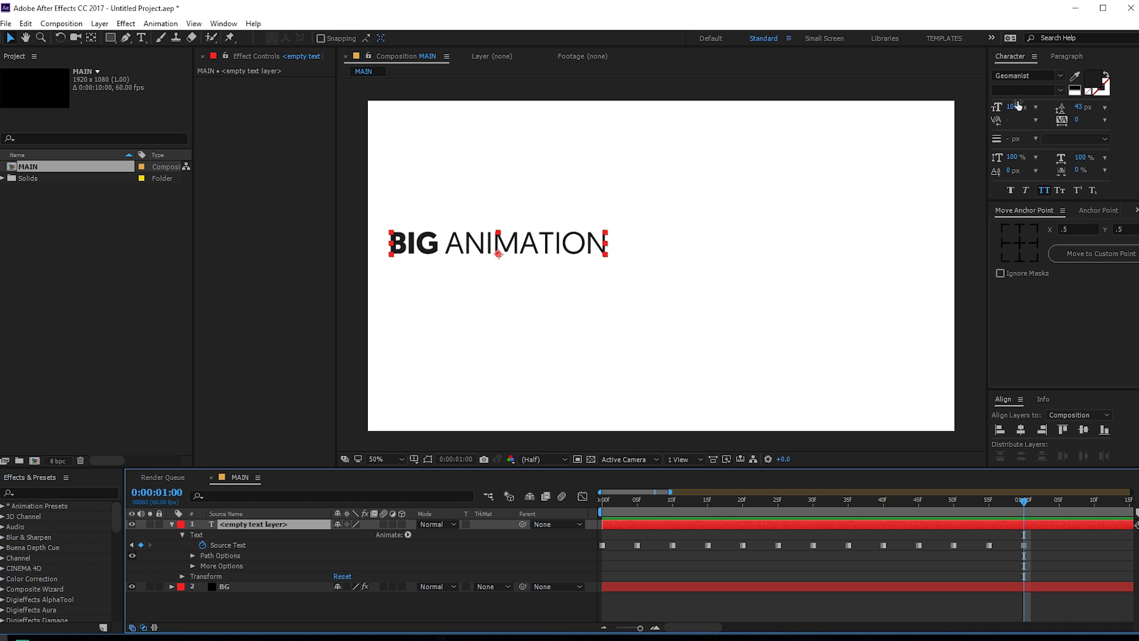
click(1022, 240)
click(1024, 432)
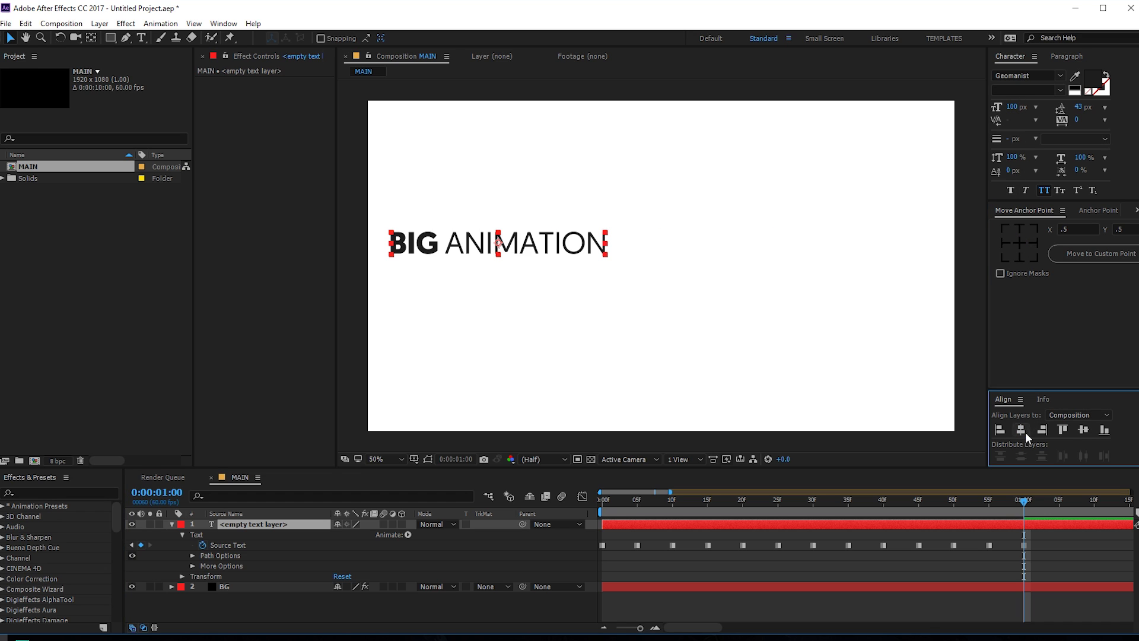
- Scrub the timeline from frame 4 to check the type-on, then zoom the timeline out
click(788, 598)
click(630, 501)
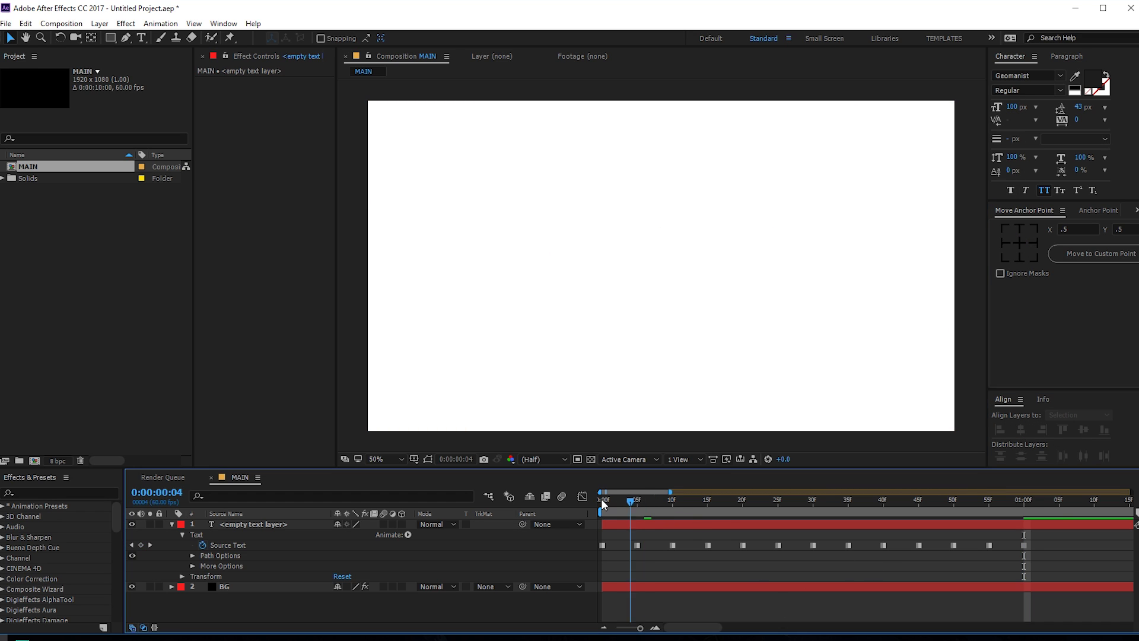
drag(602, 499, 1031, 530)
key(minus)
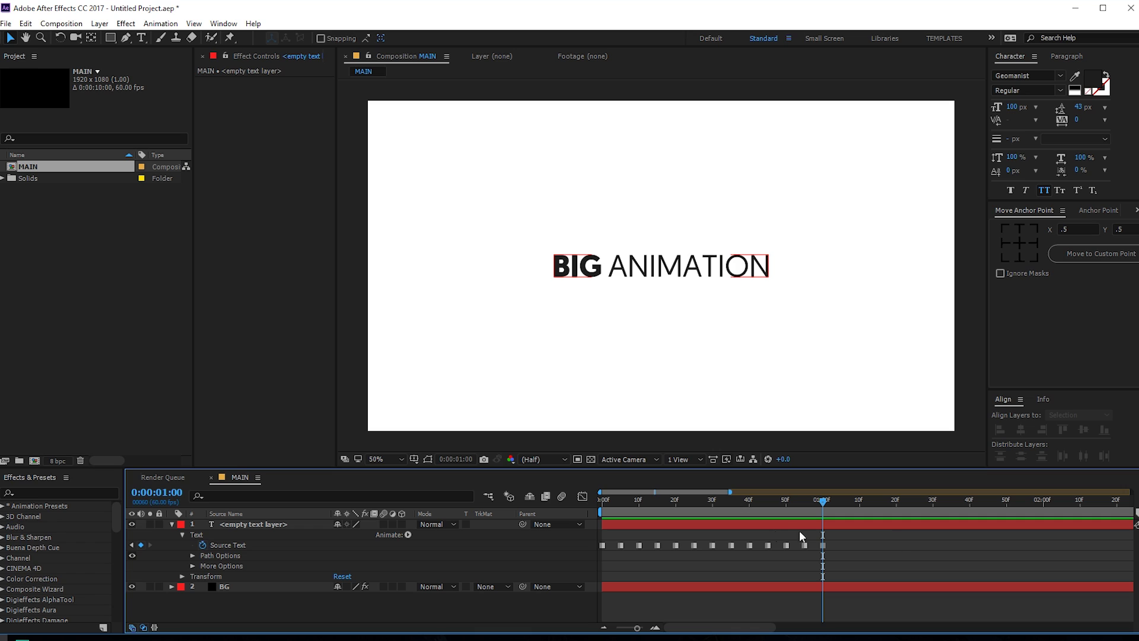
- Search 'random f' in Effects & Presets and drag Random Fade Up onto the title layer
click(48, 491)
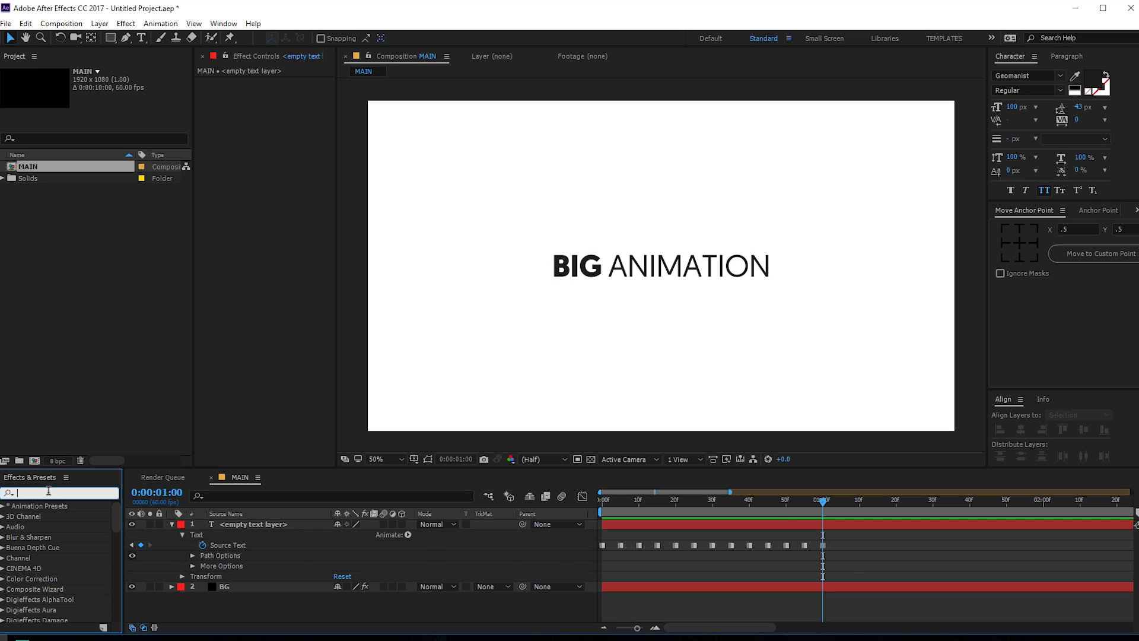
text(random)
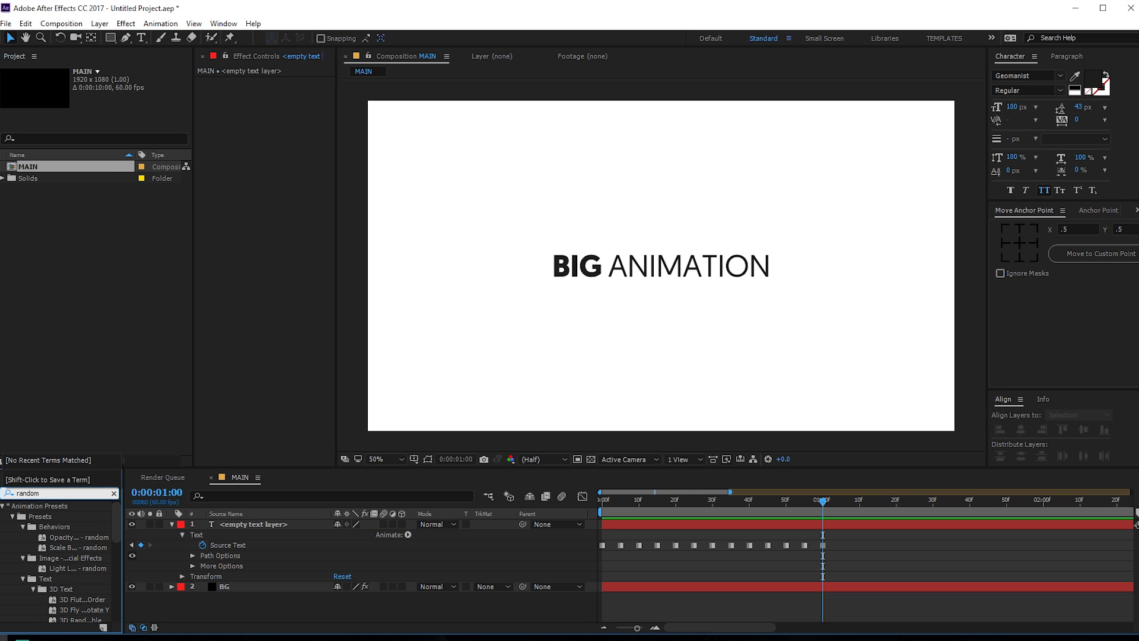
text( f)
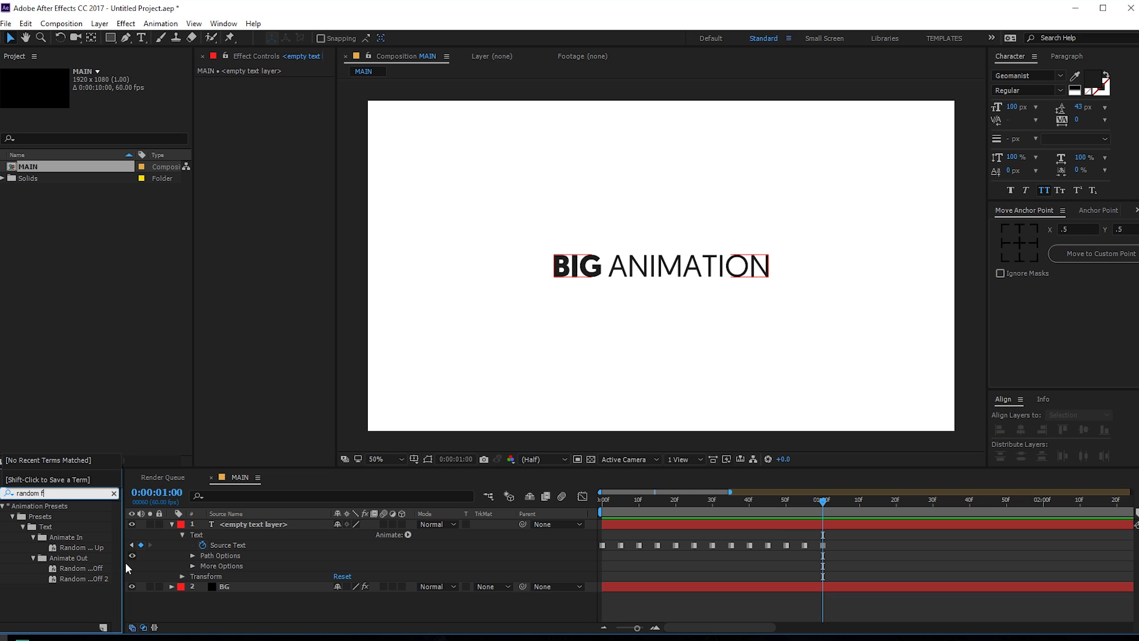
drag(123, 568, 170, 568)
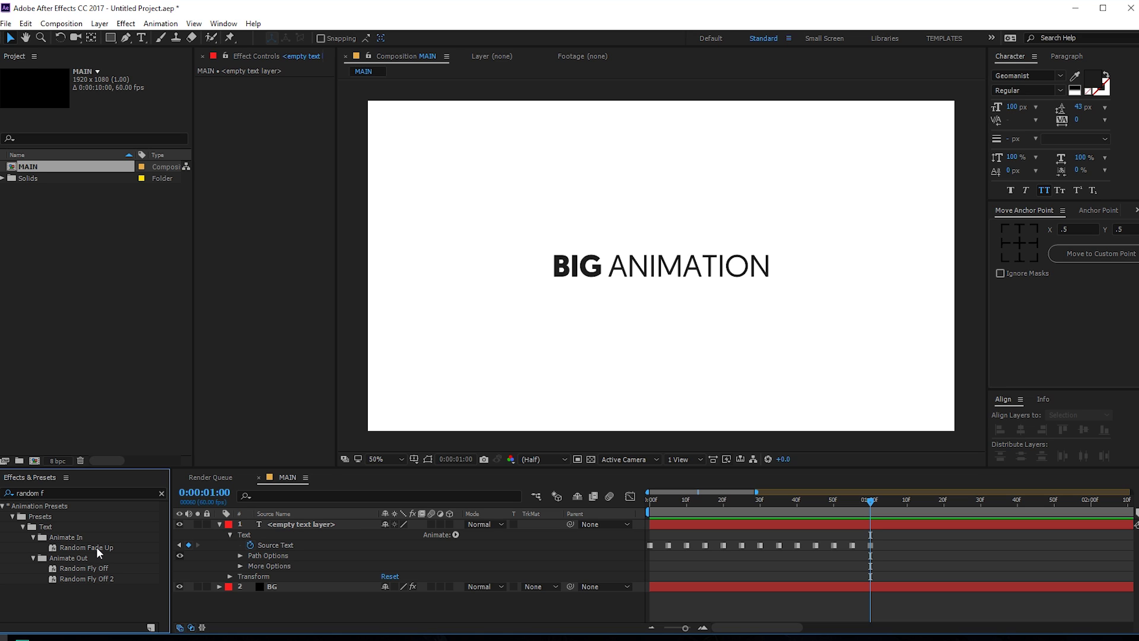
drag(86, 547, 336, 532)
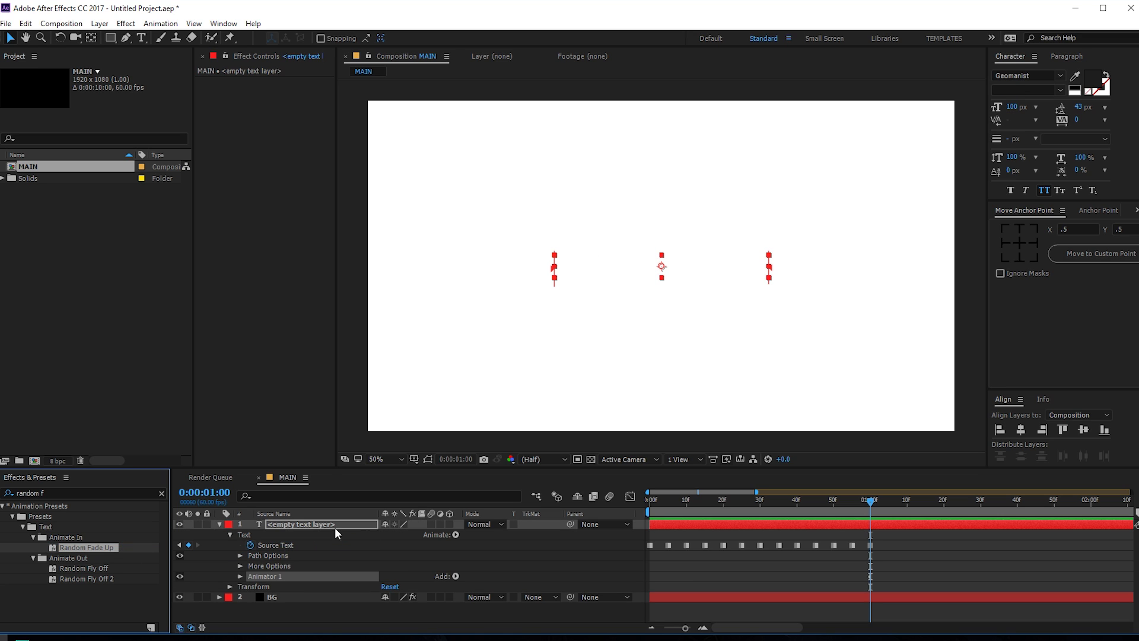
- Keyframe Range Selector 1 Start from 0% at frame 10 to 100% at 1:00
click(240, 576)
click(250, 586)
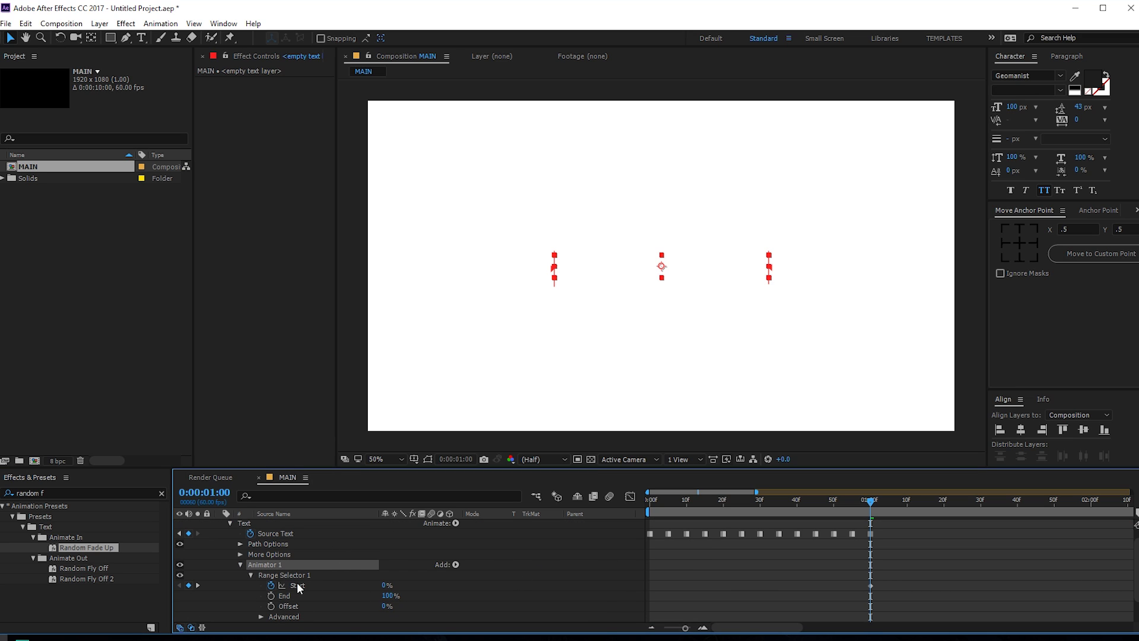
drag(827, 497, 686, 500)
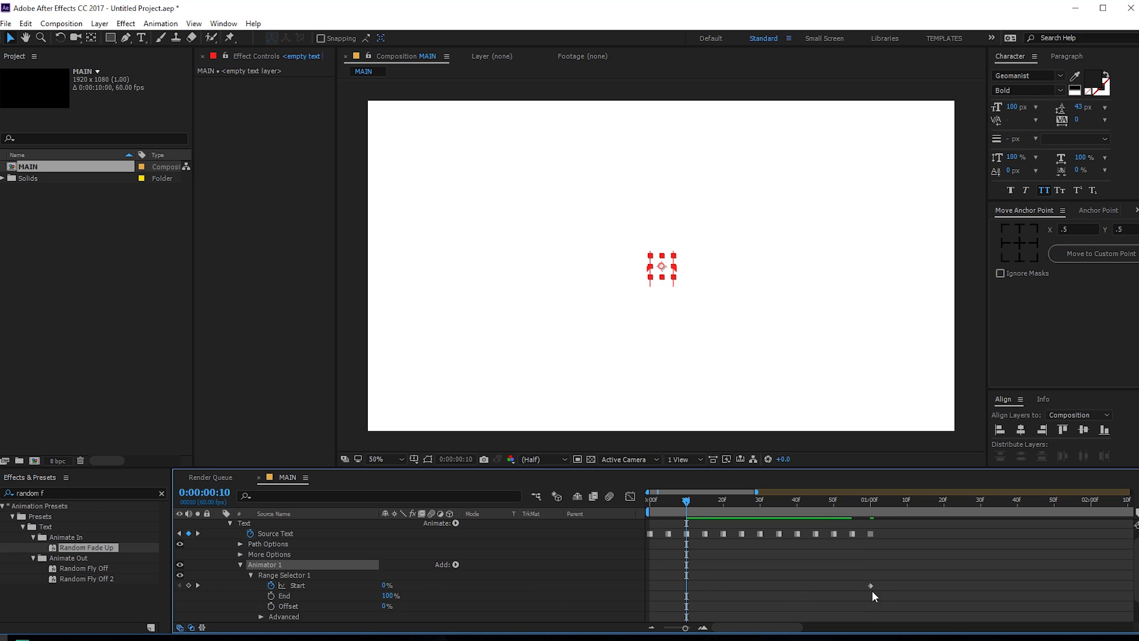
drag(868, 585, 687, 586)
drag(716, 503, 870, 504)
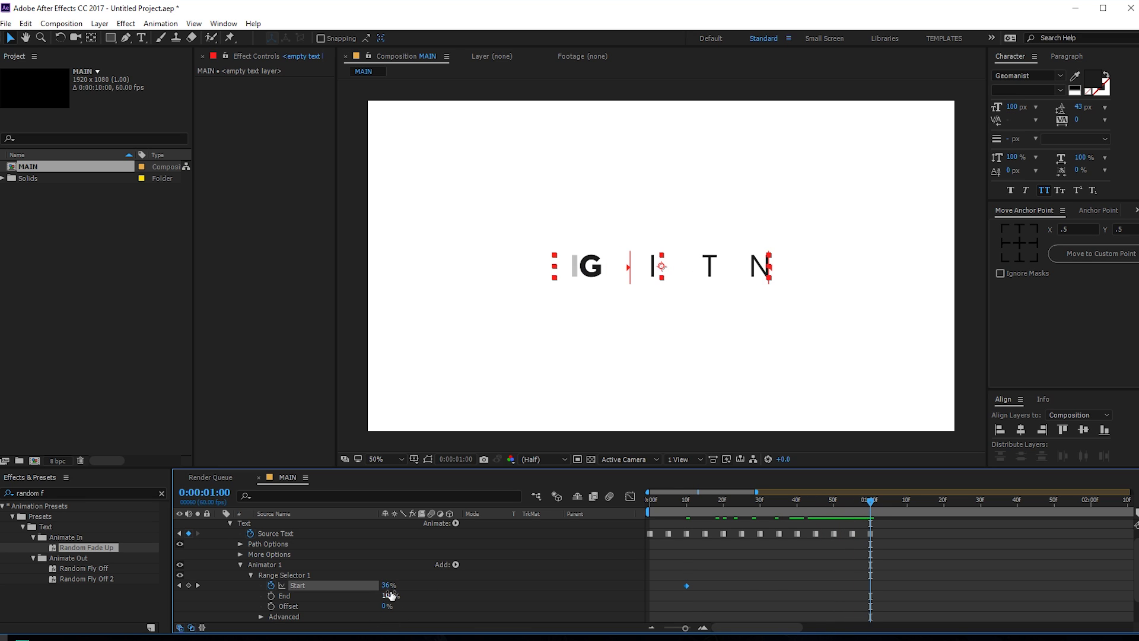
drag(388, 586, 449, 585)
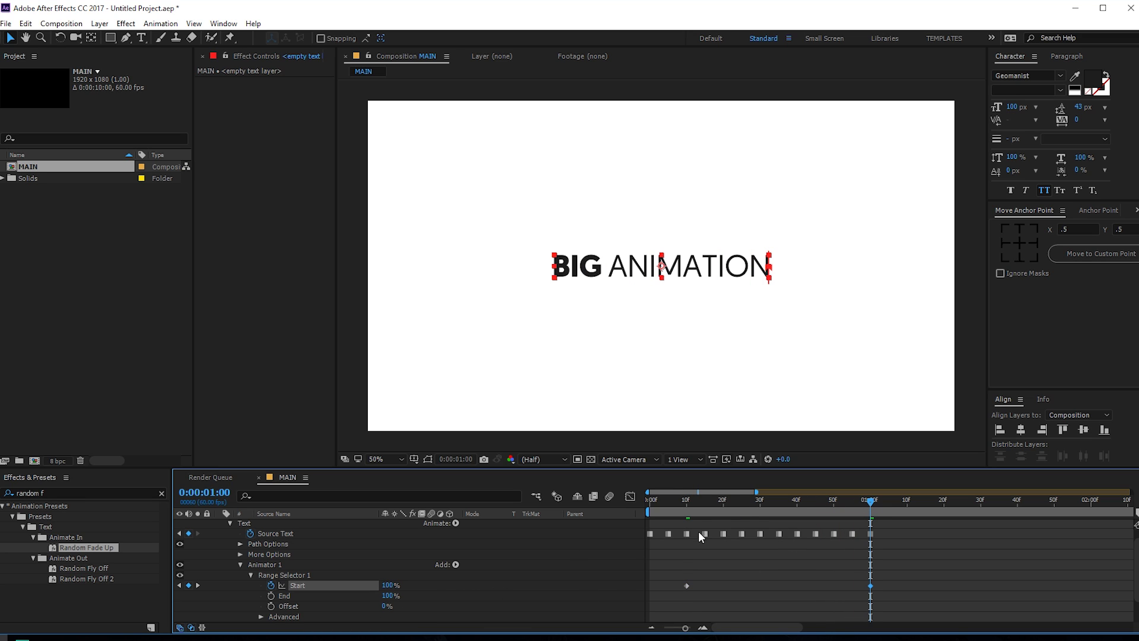
drag(725, 498, 961, 522)
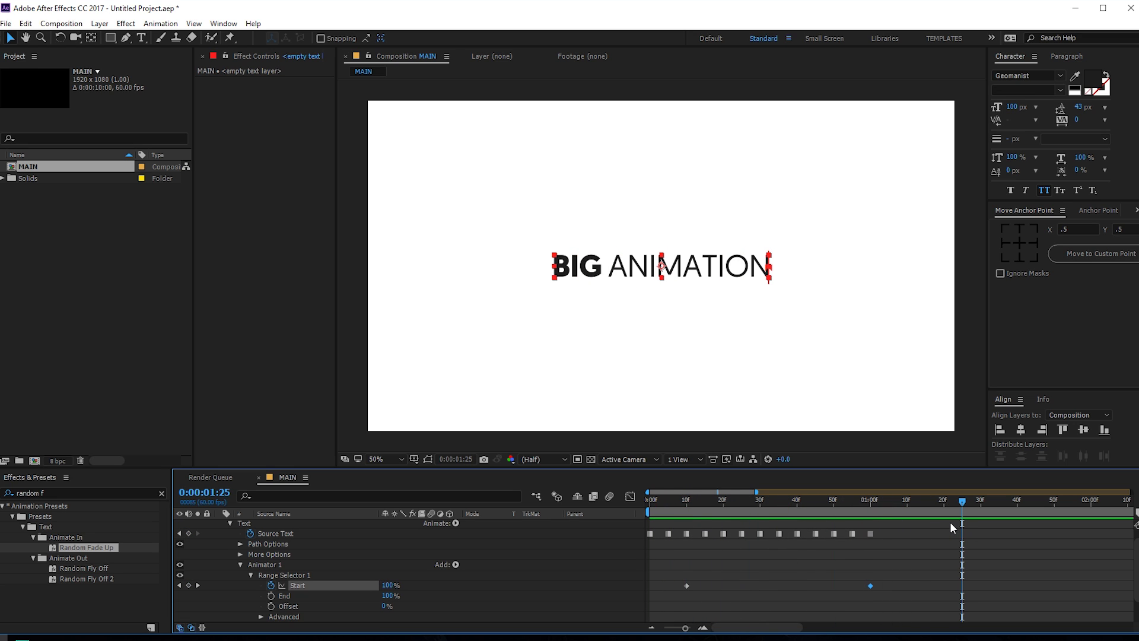
- End the work area at 1:25 and preview the animation, stopping at frame 17
key(n)
key(space)
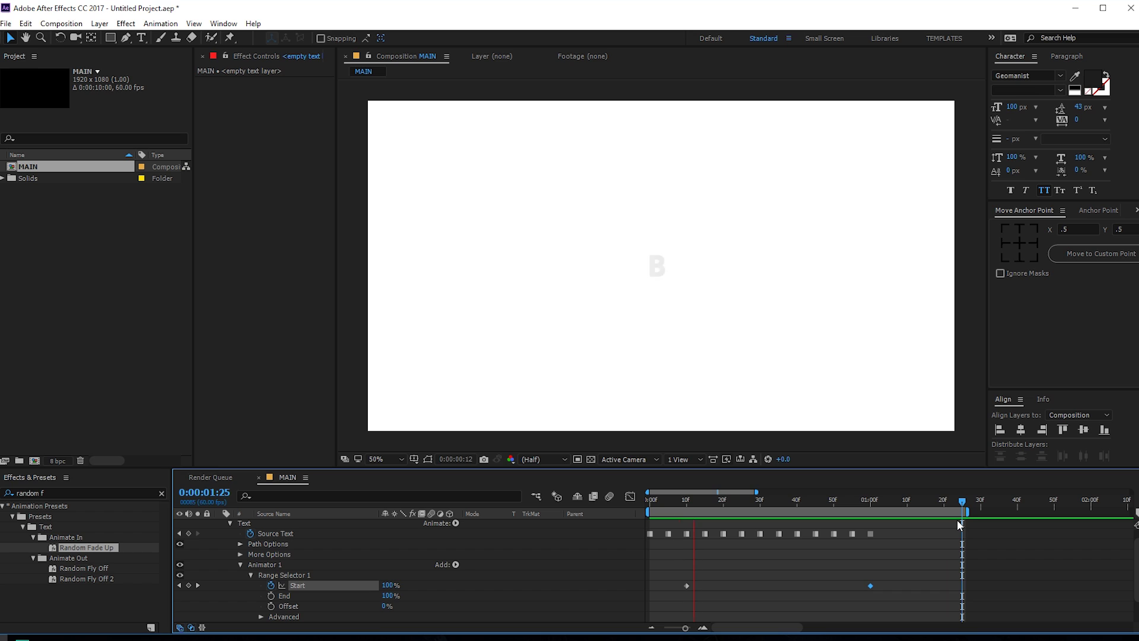
click(711, 501)
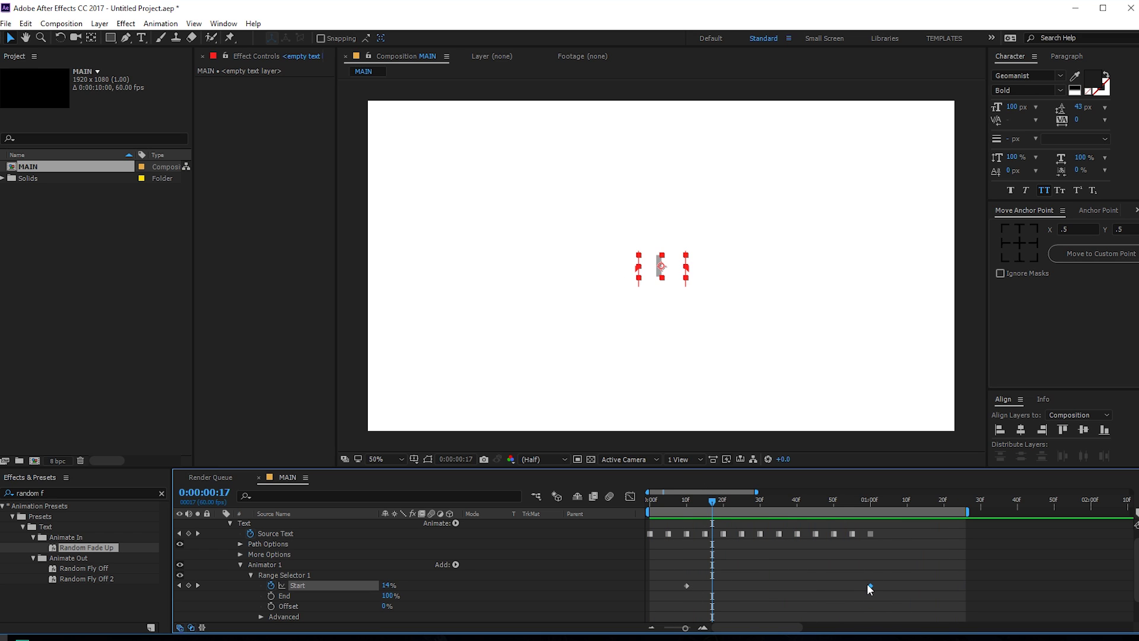
- Bring the two Start keyframes closer, to roughly frames 23 and 48, and preview again
drag(868, 585, 825, 585)
drag(688, 585, 734, 585)
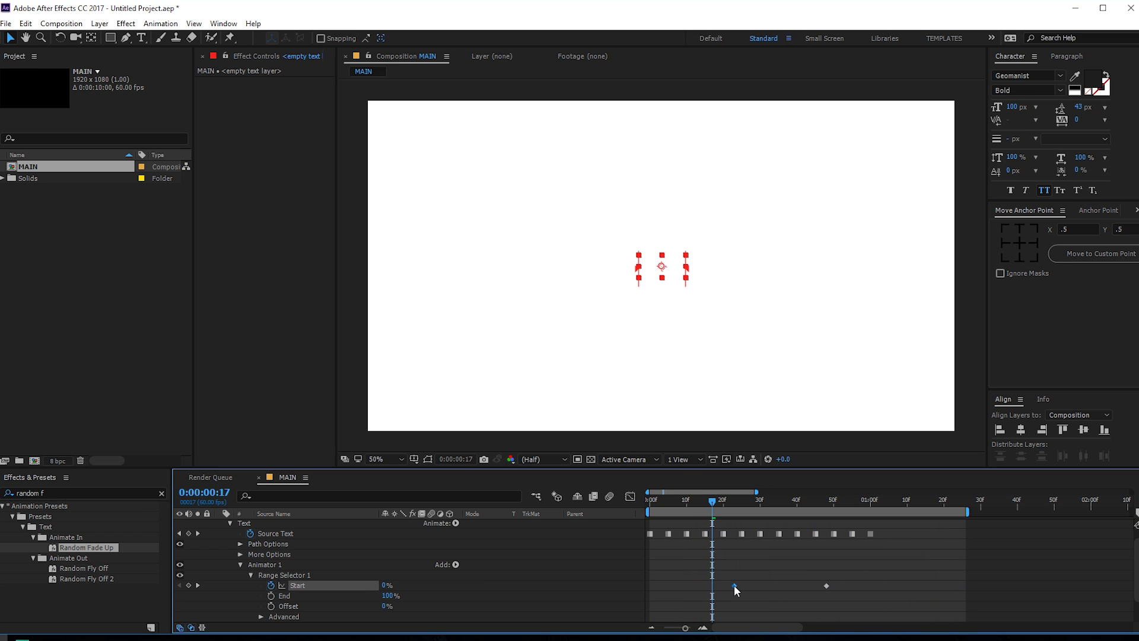
key(space)
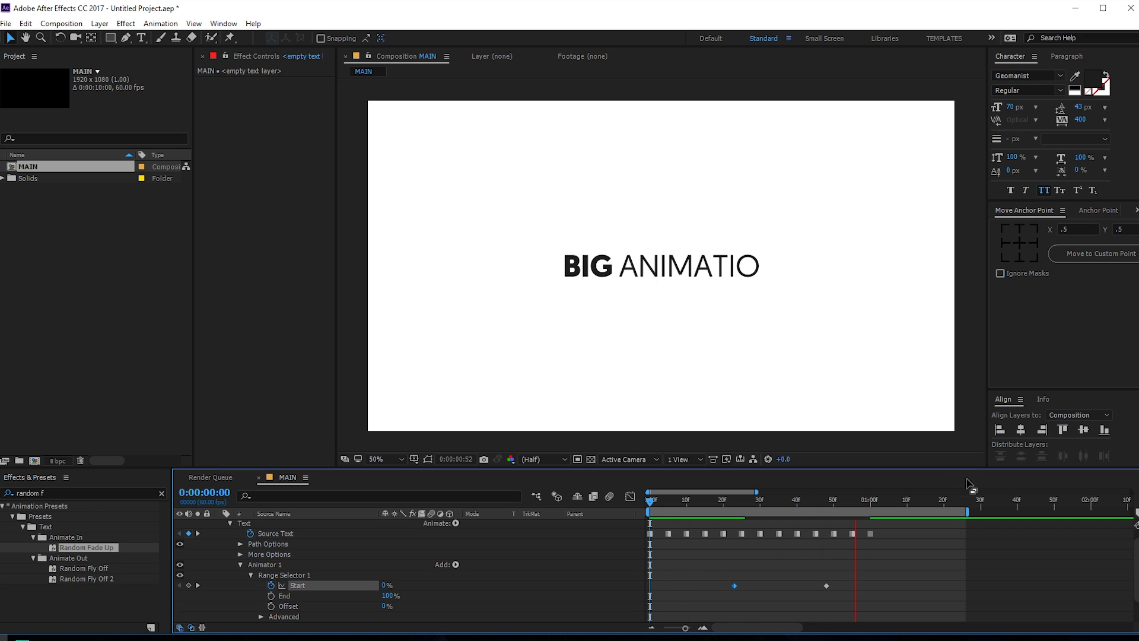